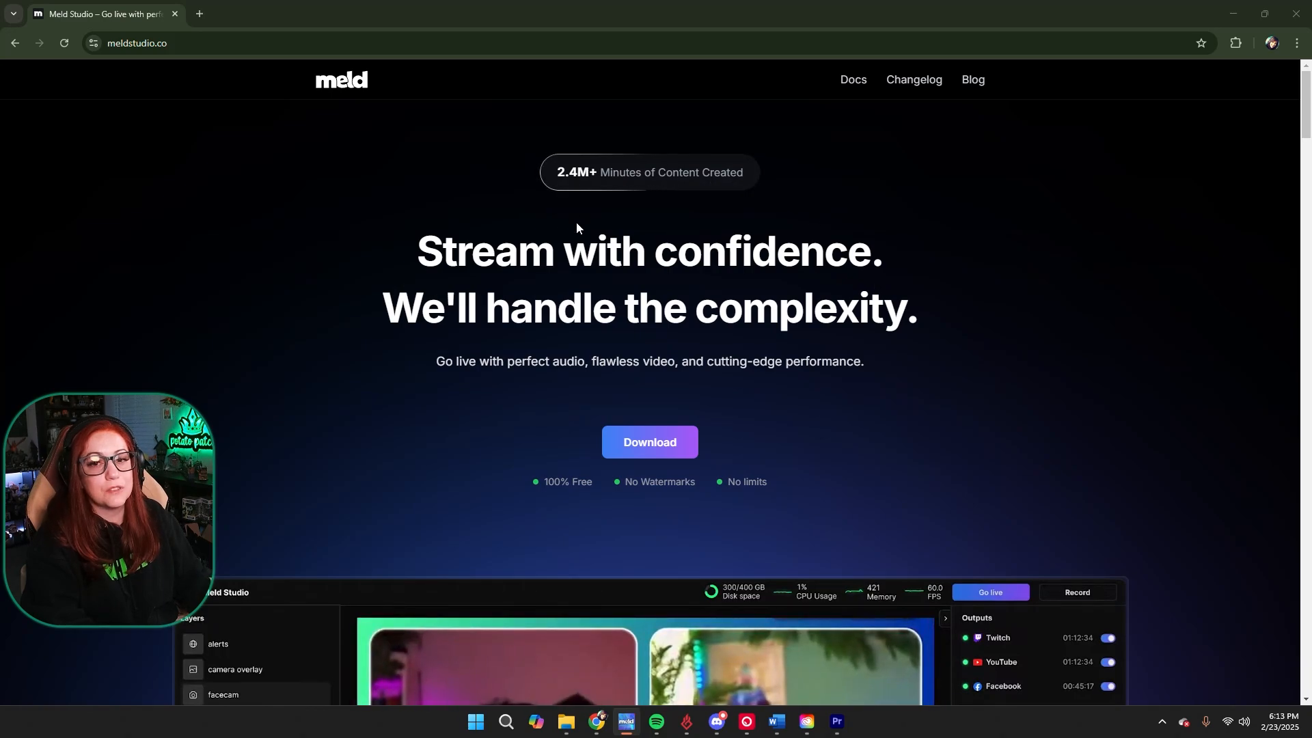
# Open the Meld Studio download page in the browser, and switch to Meld Studio to open its preferences
pyautogui.click(634, 439)
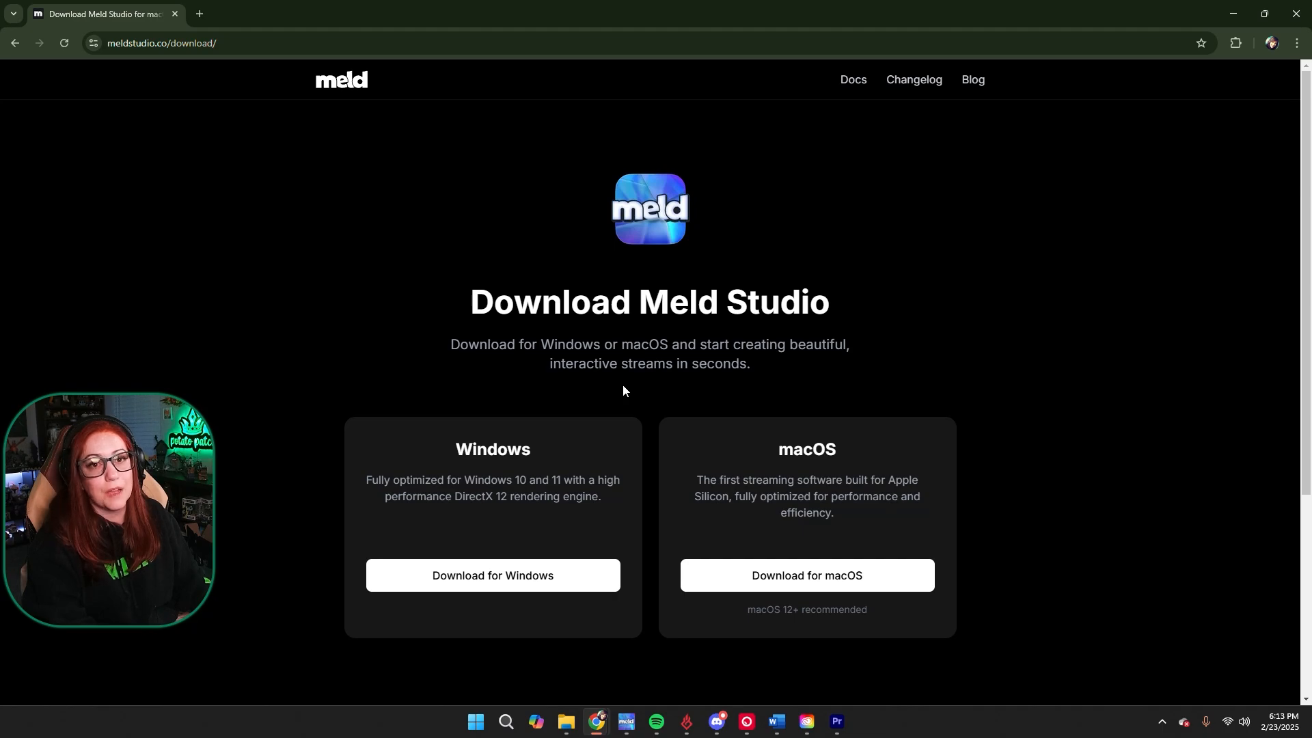
pyautogui.moveTo(1311, 62); pyautogui.dragTo(474, 2)
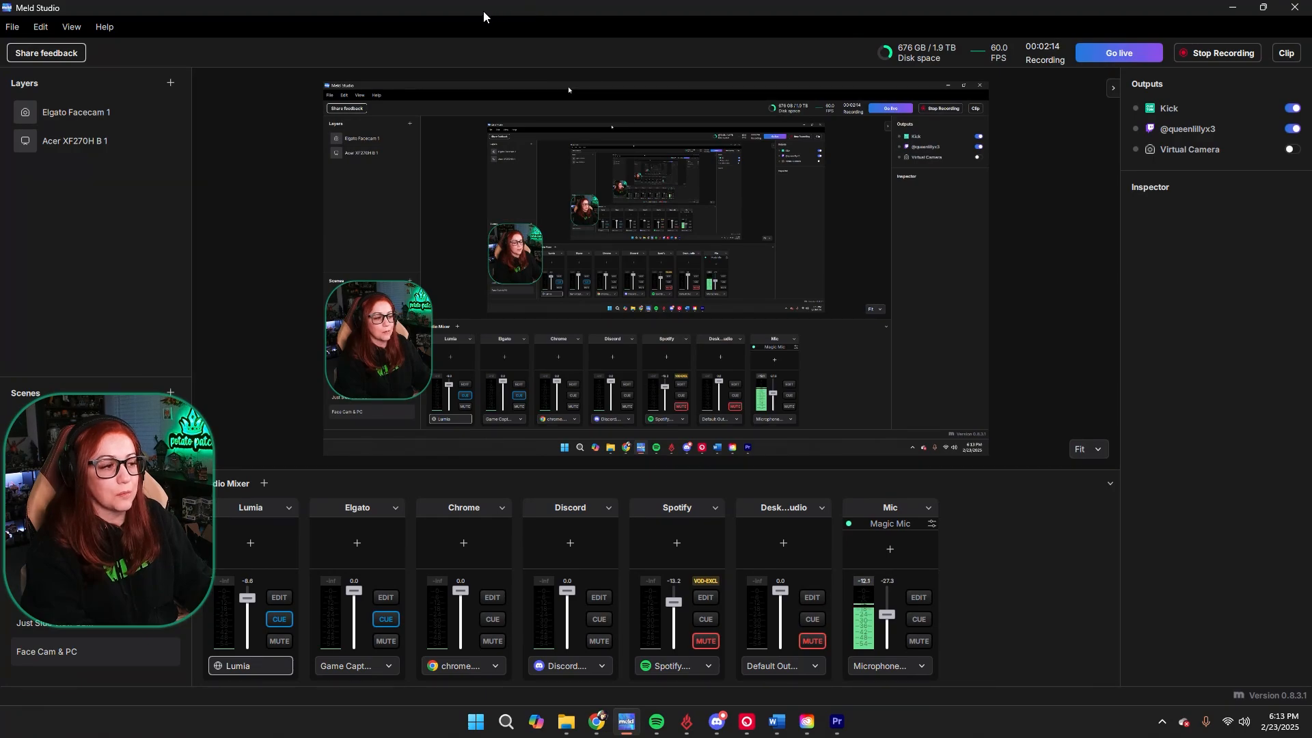
pyautogui.click(21, 26)
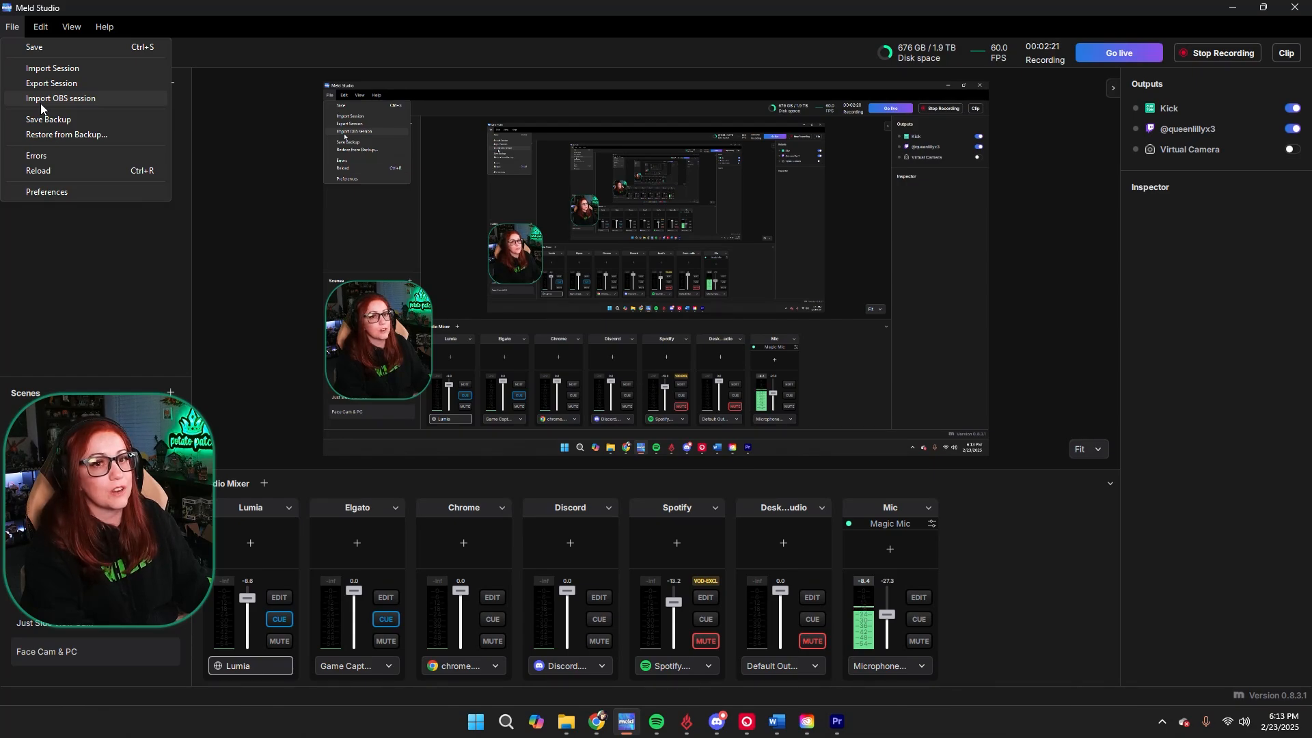
pyautogui.click(69, 191)
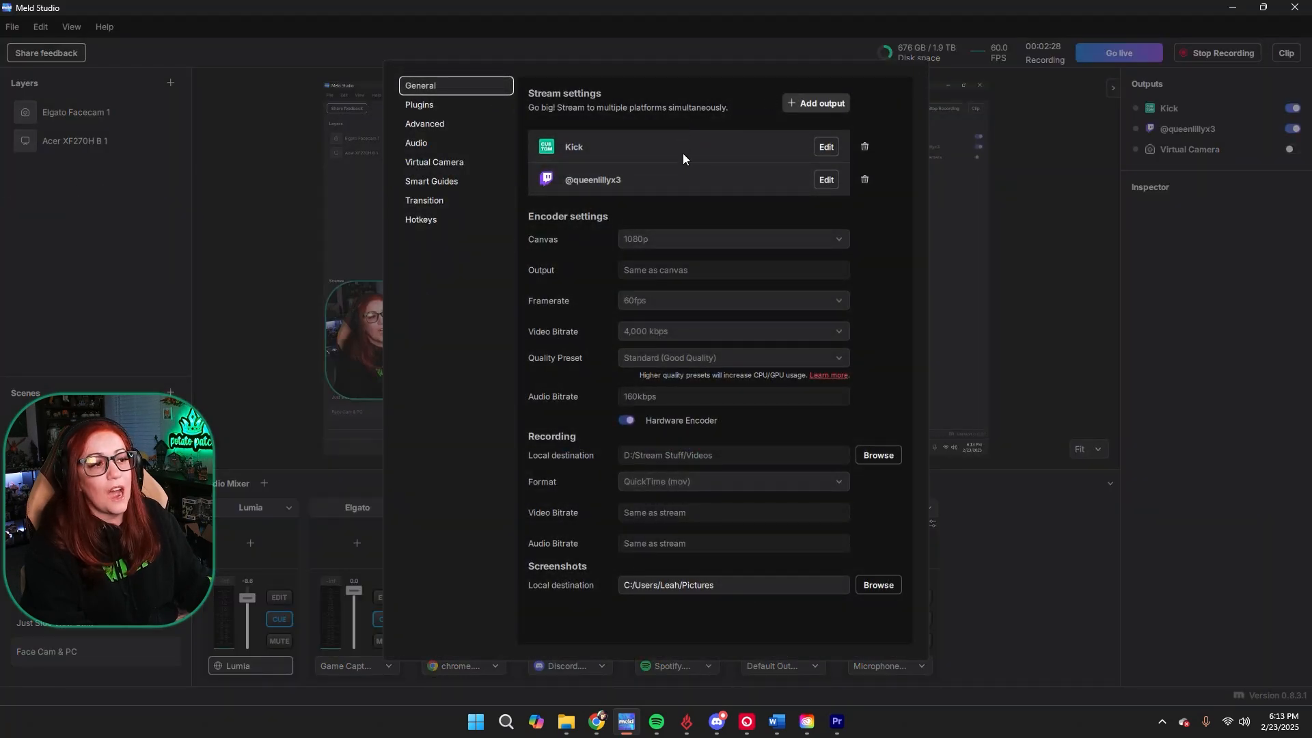
# Add a custom-destination stream output, name it Youtube, and delete that output again
pyautogui.click(809, 103)
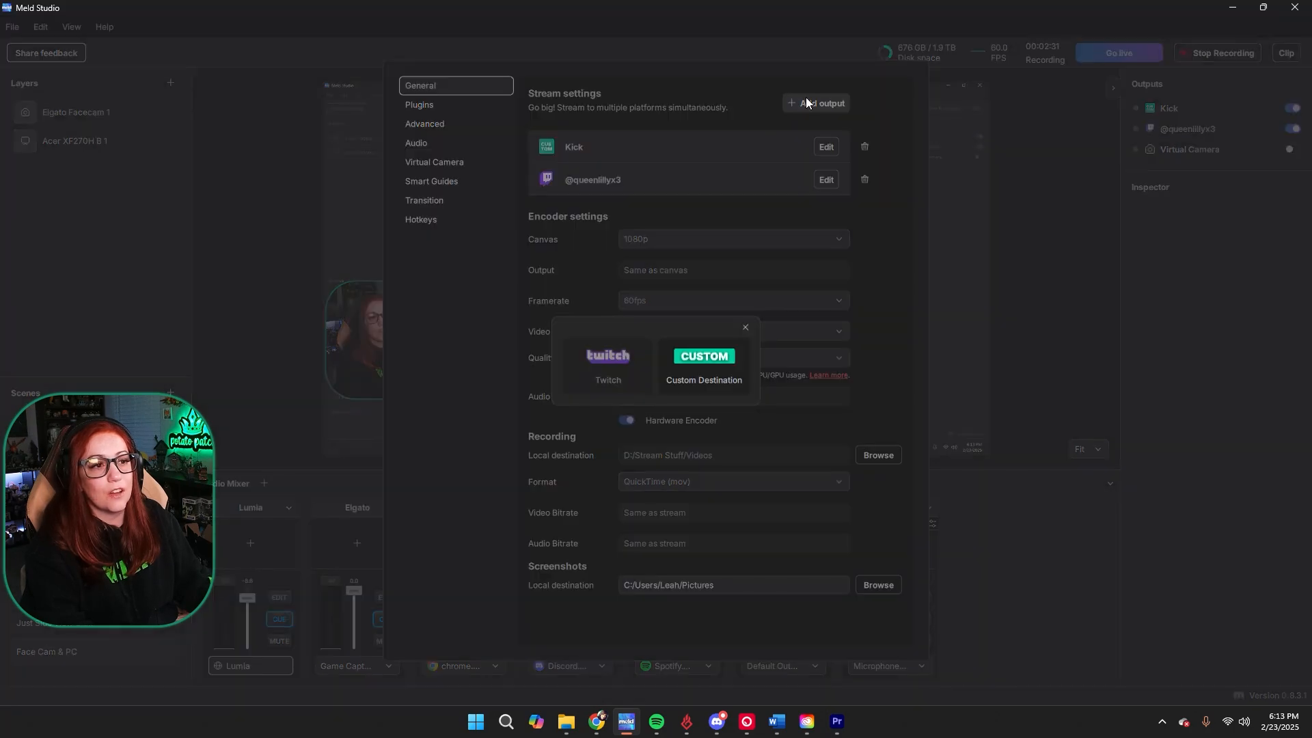
pyautogui.click(719, 370)
pyautogui.click(675, 176)
pyautogui.moveTo(675, 175); pyautogui.dragTo(615, 177)
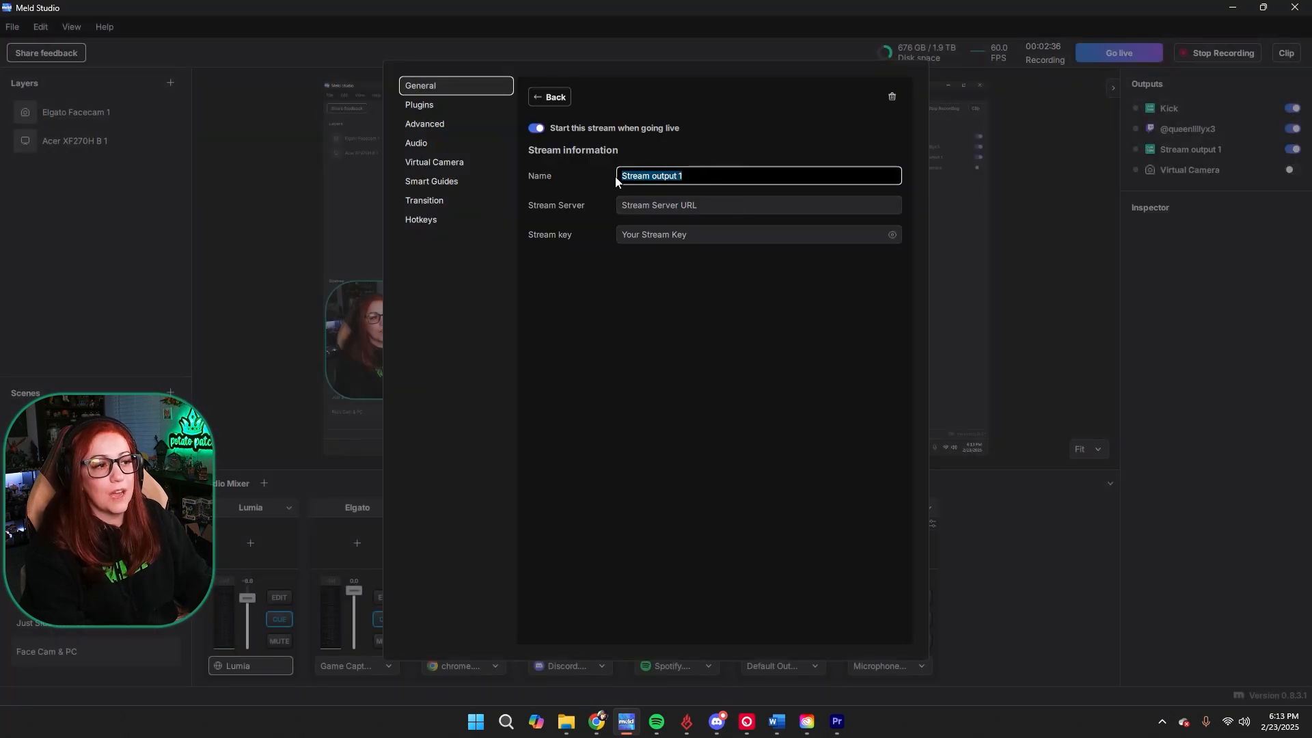
pyautogui.write('Youtube')
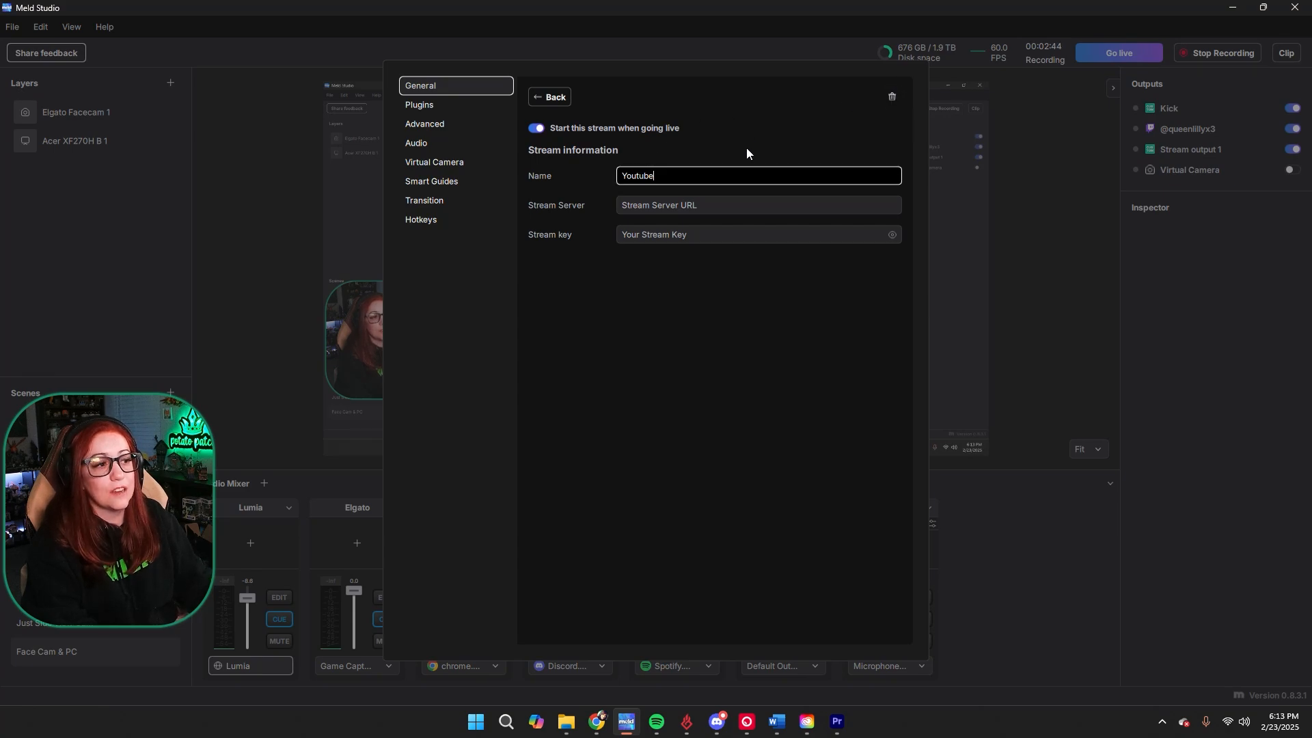
pyautogui.click(892, 97)
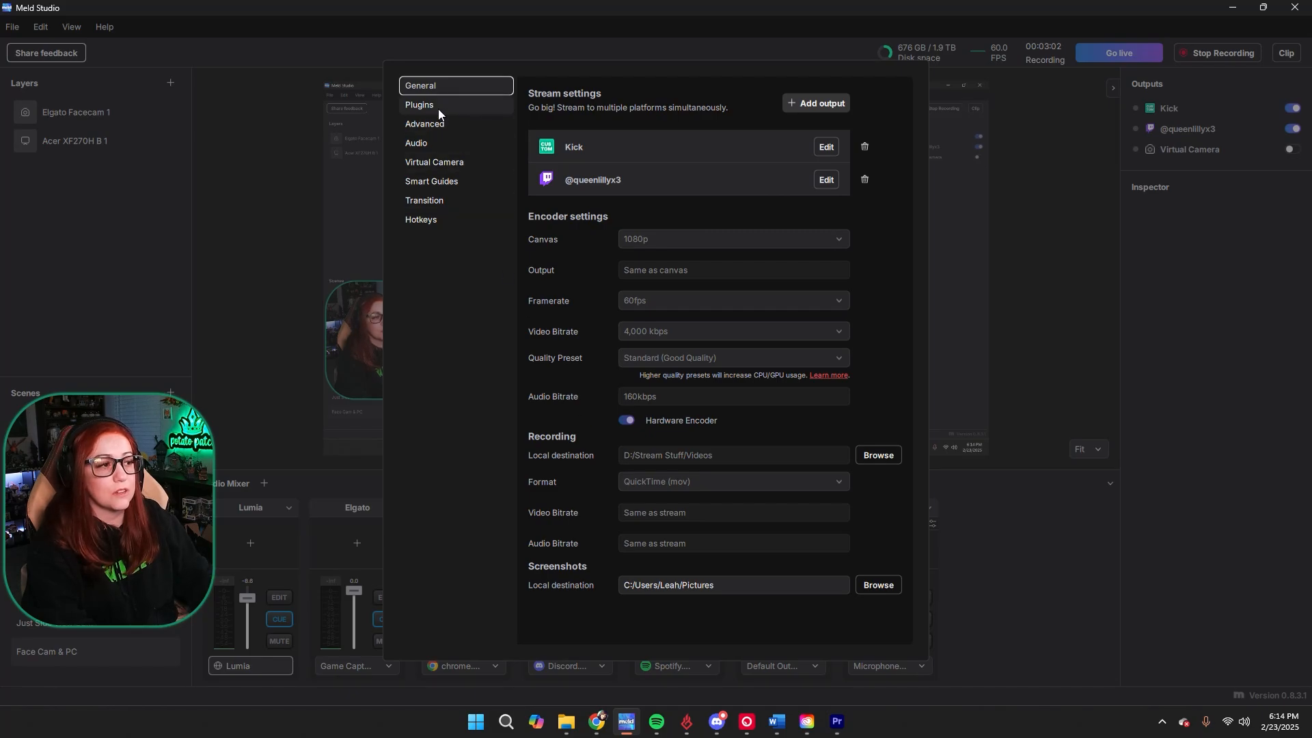
# Review the Virtual Camera, Smart Guides, Transition and Hotkeys settings, and close the preferences
pyautogui.click(445, 162)
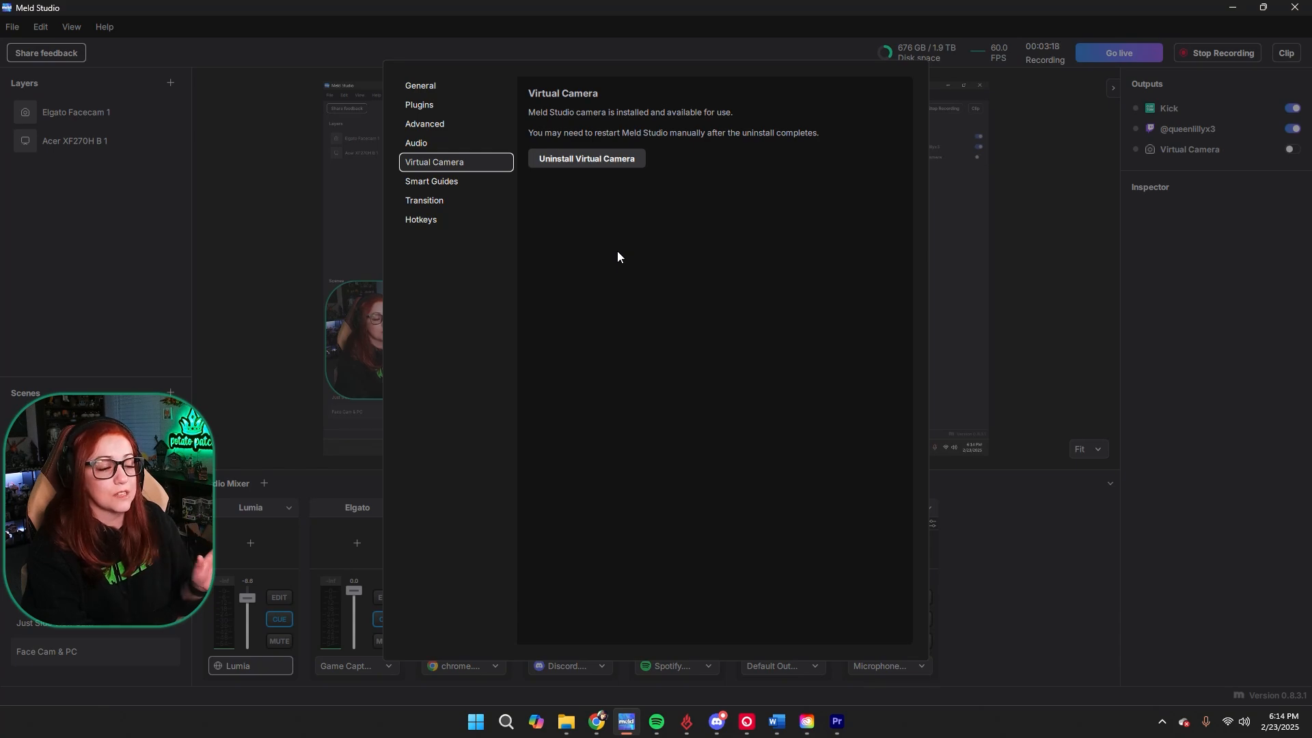
pyautogui.click(470, 181)
pyautogui.click(458, 198)
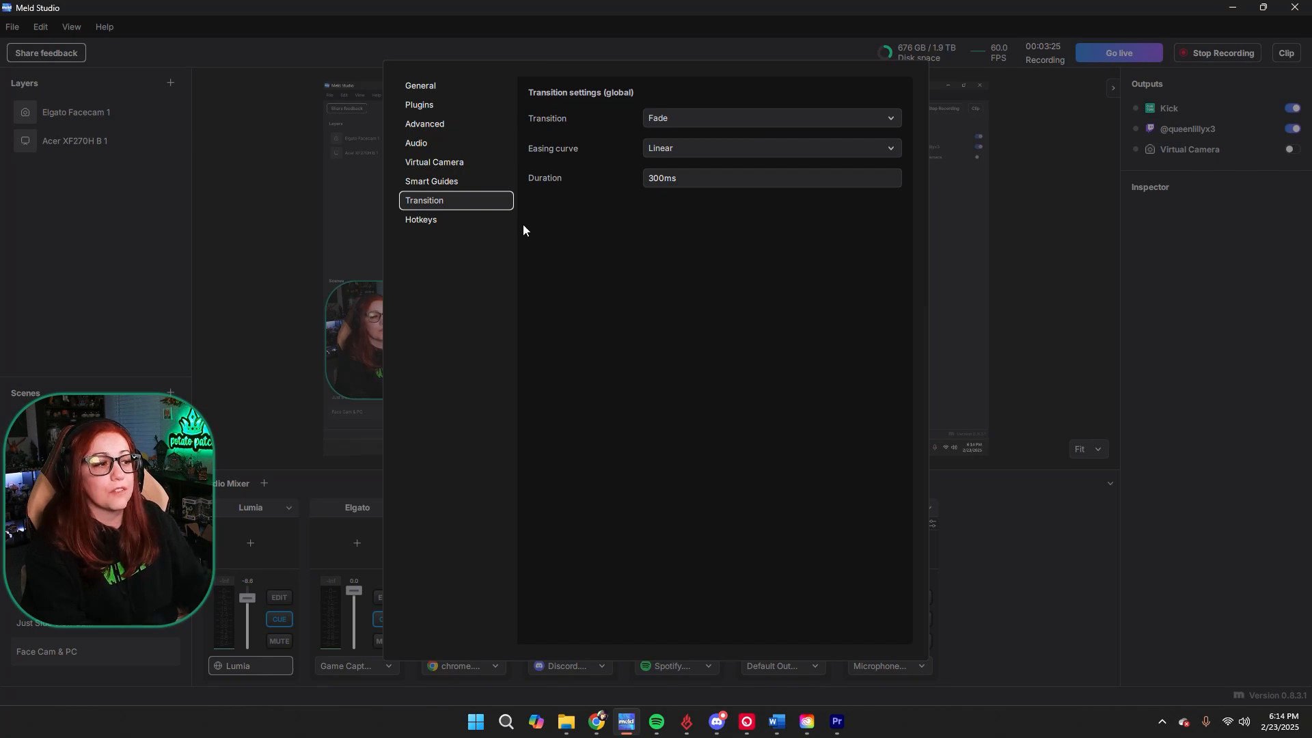
pyautogui.click(499, 224)
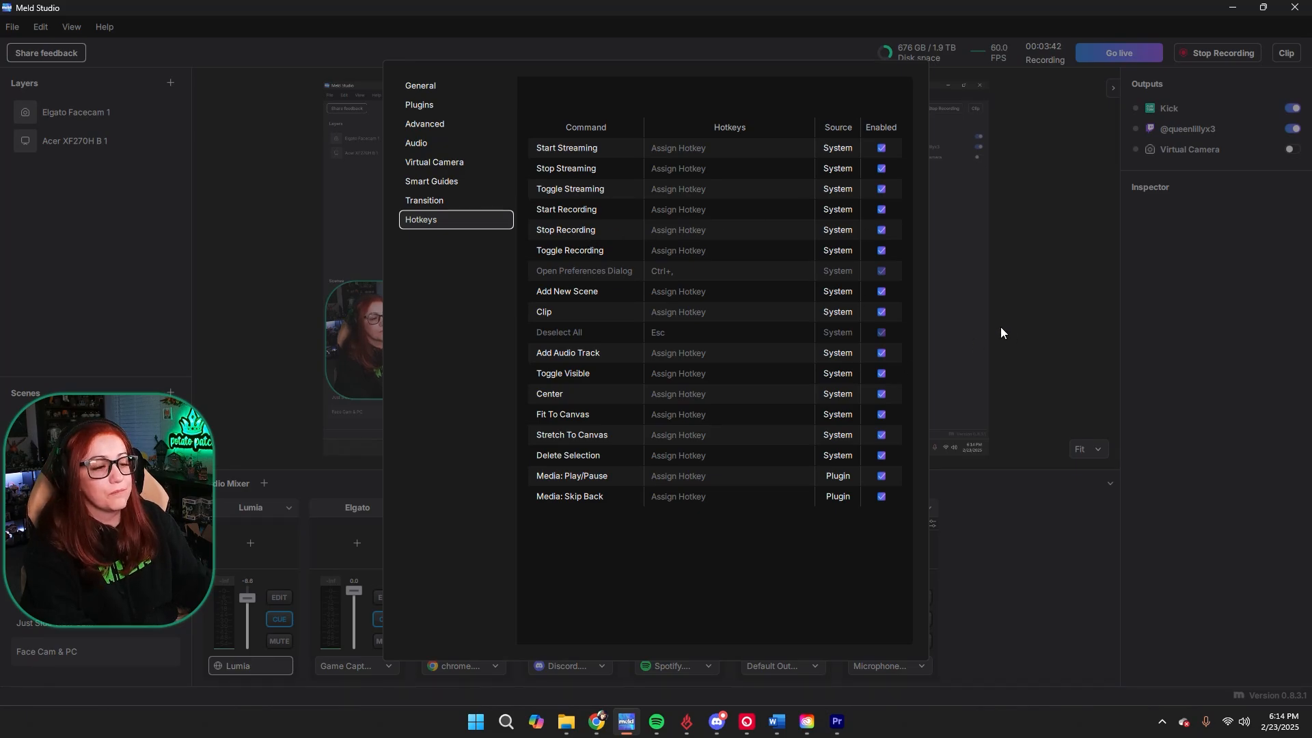
pyautogui.click(978, 327)
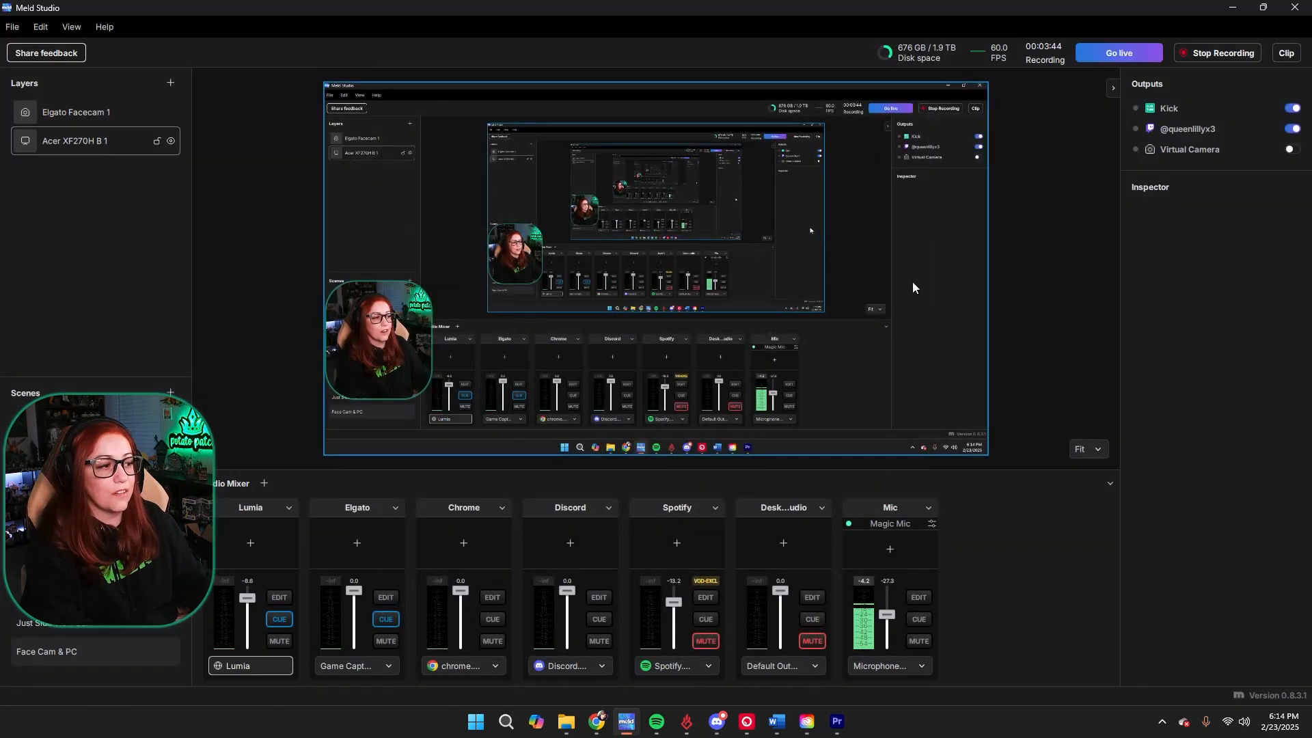
# Move the Elgato Facecam layer up to about Y 184 to uncover the scene list, and add and open a new scene
pyautogui.click(257, 326)
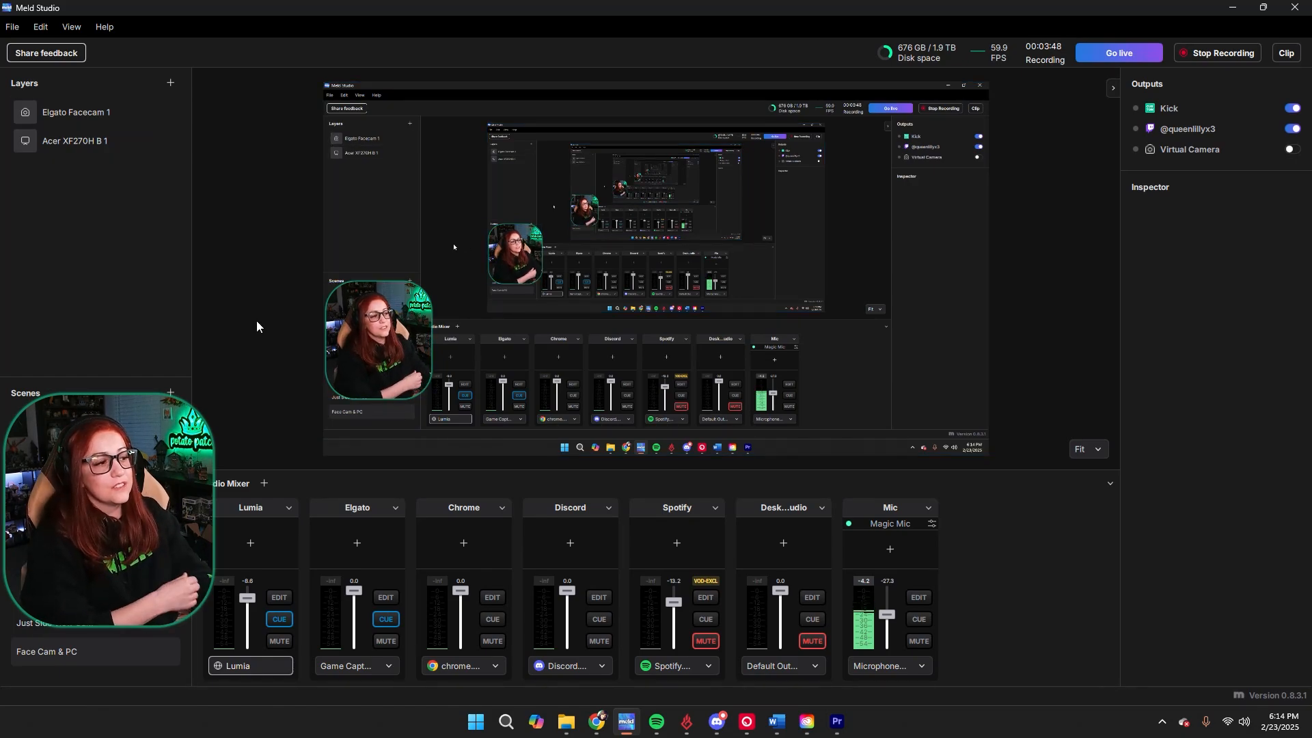
pyautogui.moveTo(345, 348); pyautogui.dragTo(347, 211)
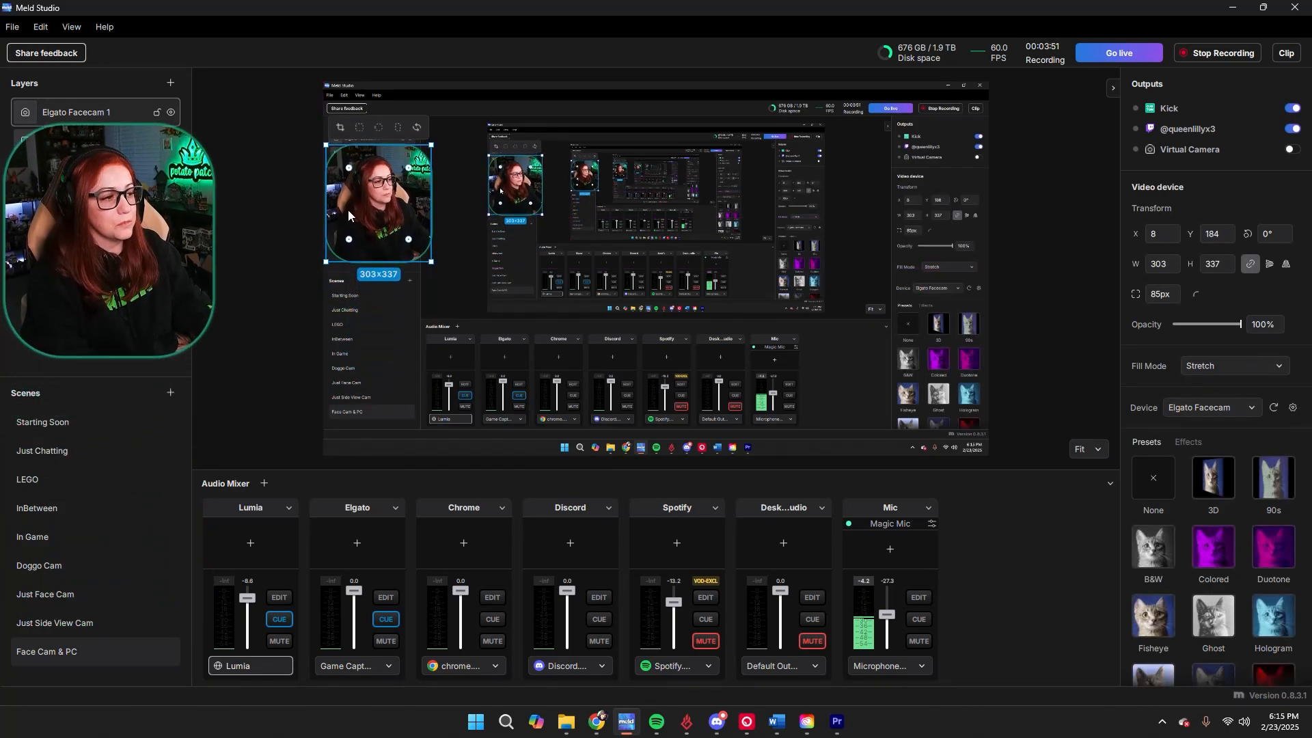
pyautogui.click(171, 392)
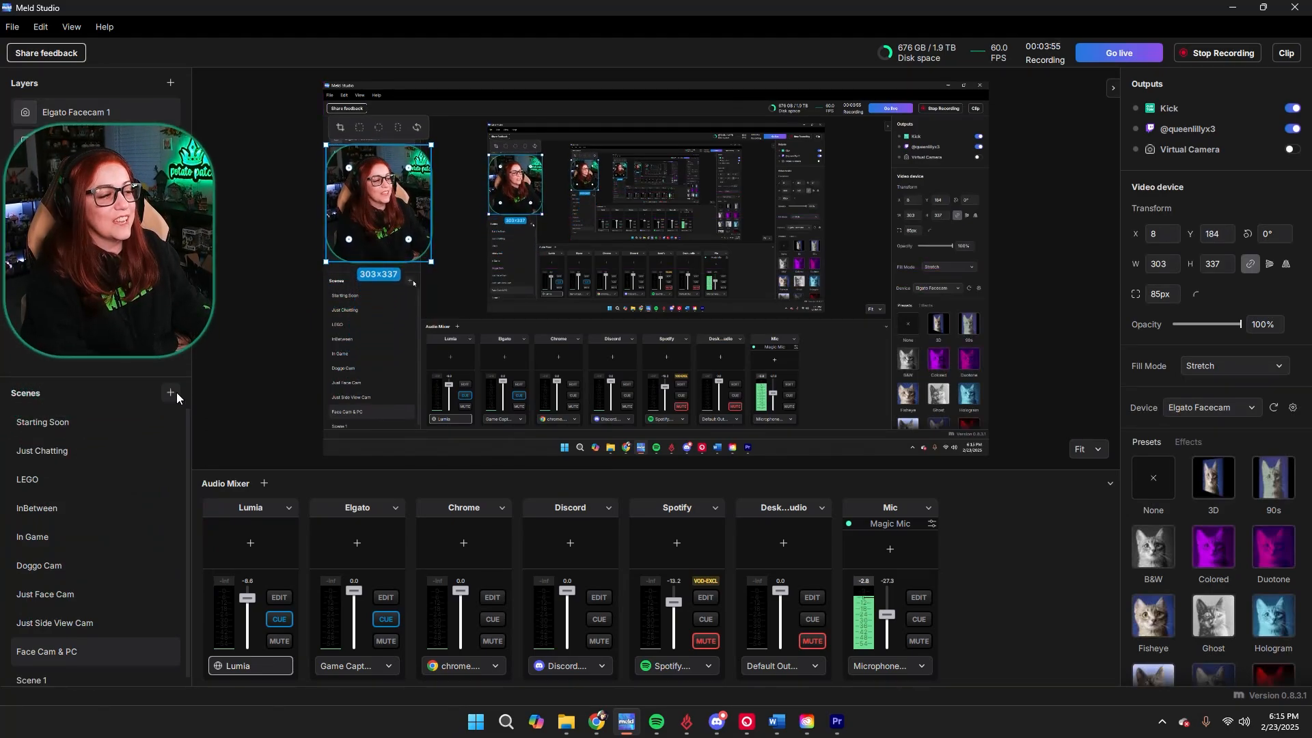
pyautogui.click(109, 668)
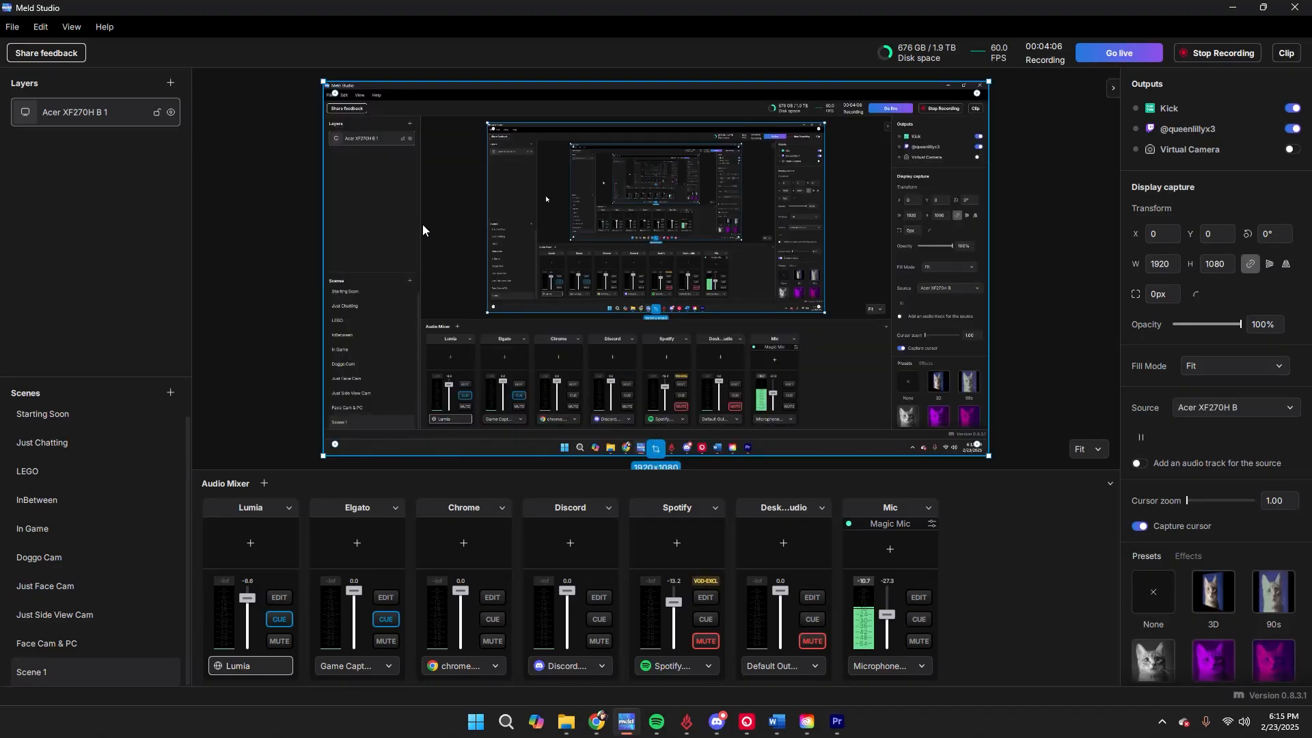
# Add a display capture layer showing the BEACN window to the new scene, and delete that layer
pyautogui.click(177, 85)
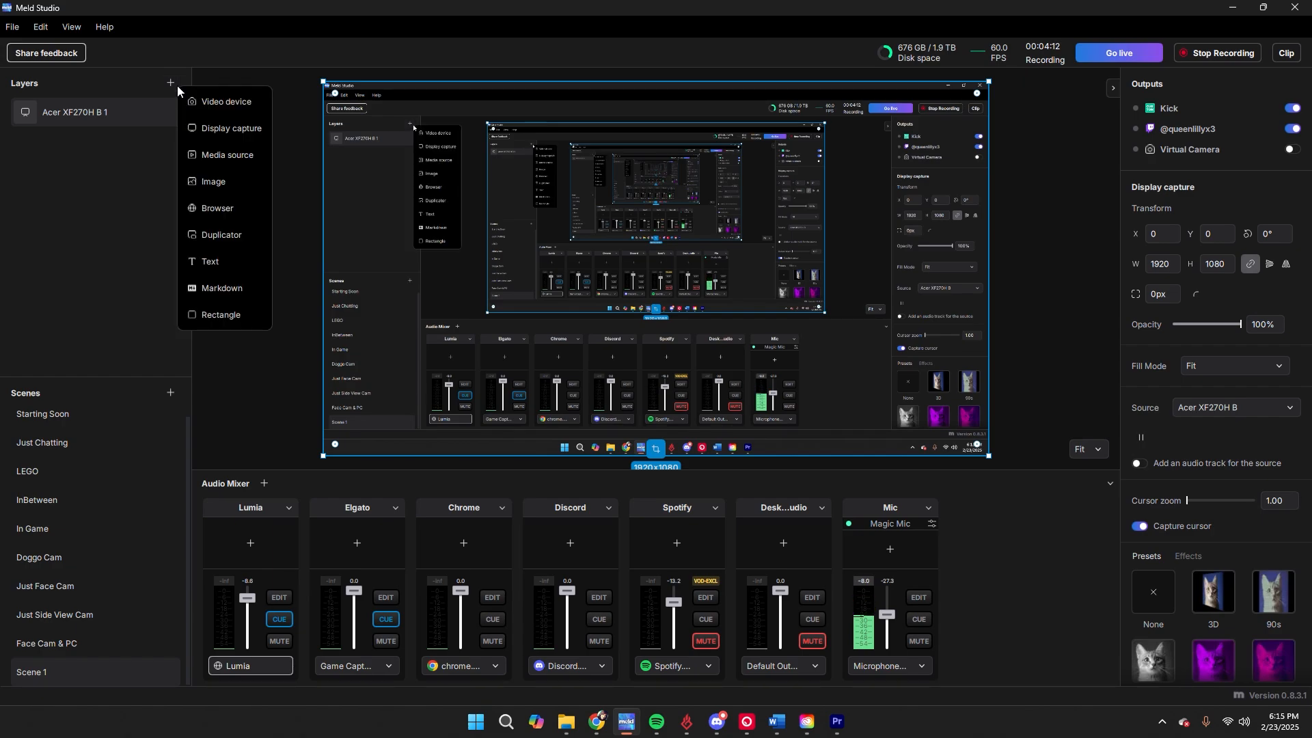
pyautogui.click(215, 128)
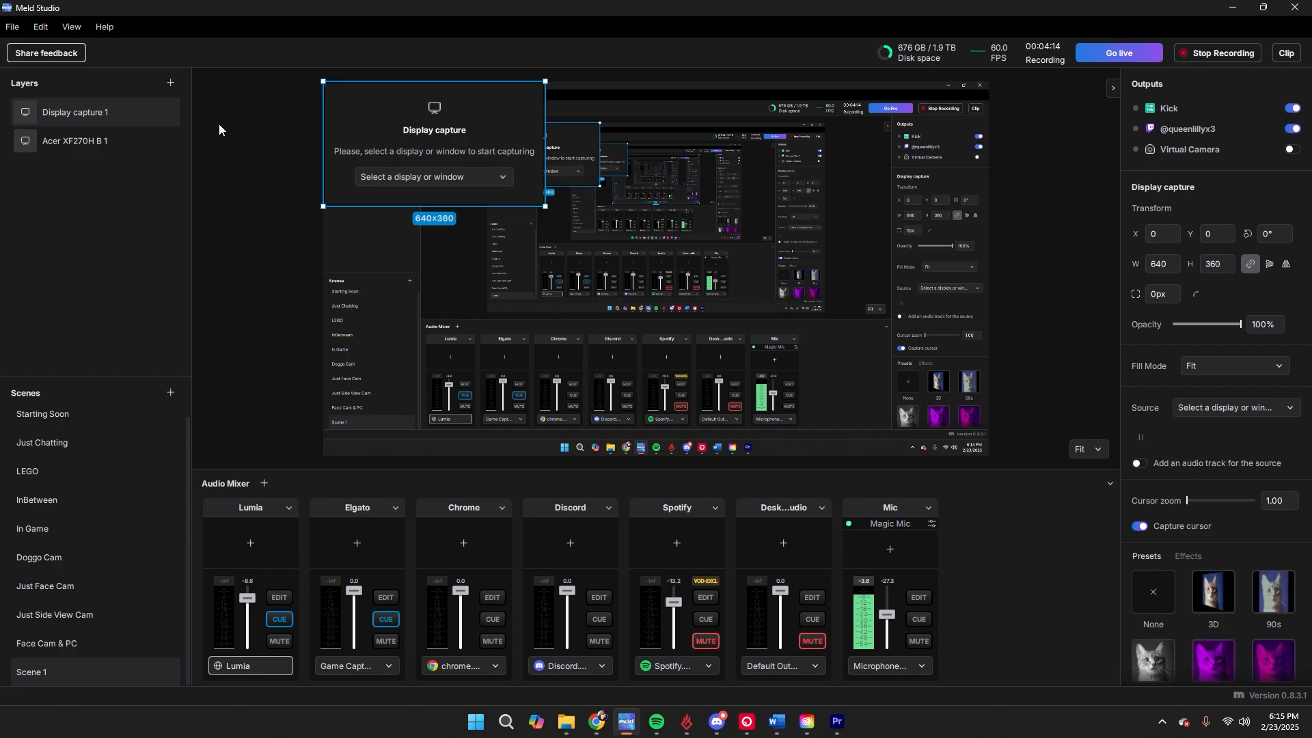
pyautogui.click(452, 175)
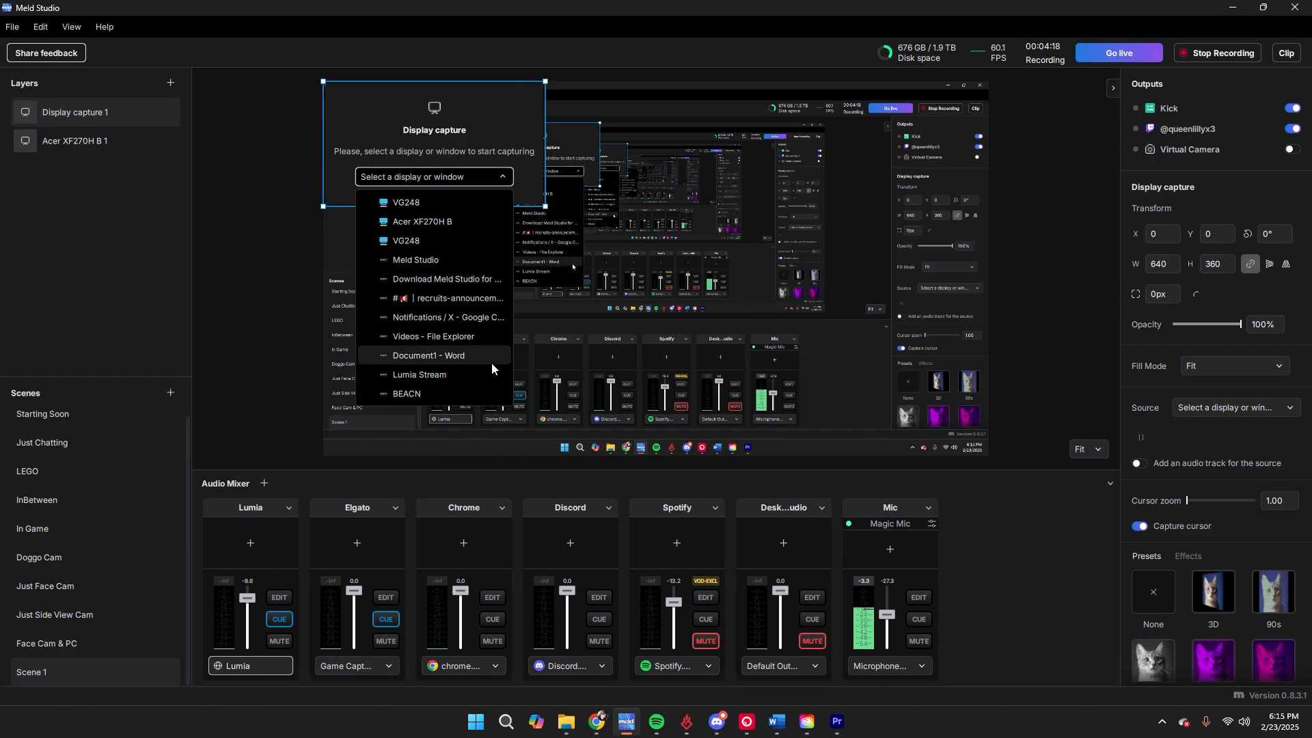
pyautogui.click(473, 394)
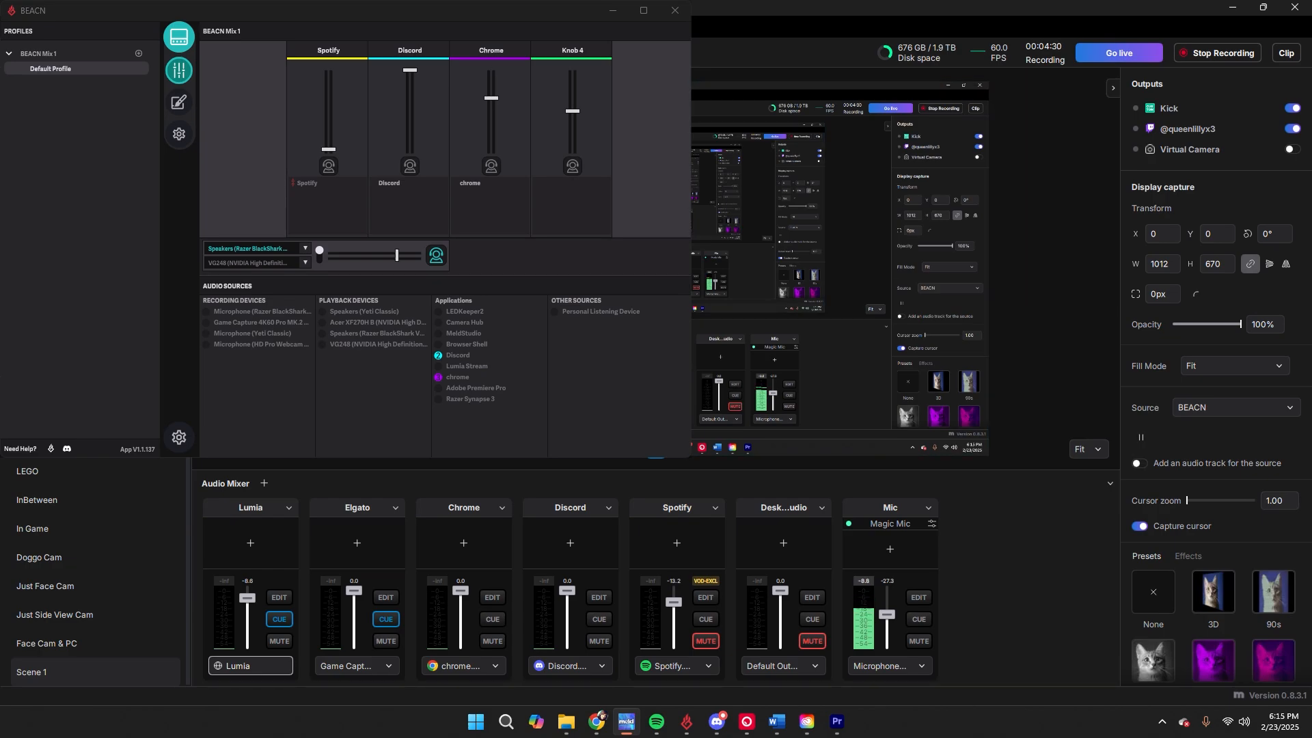
pyautogui.press('Delete')
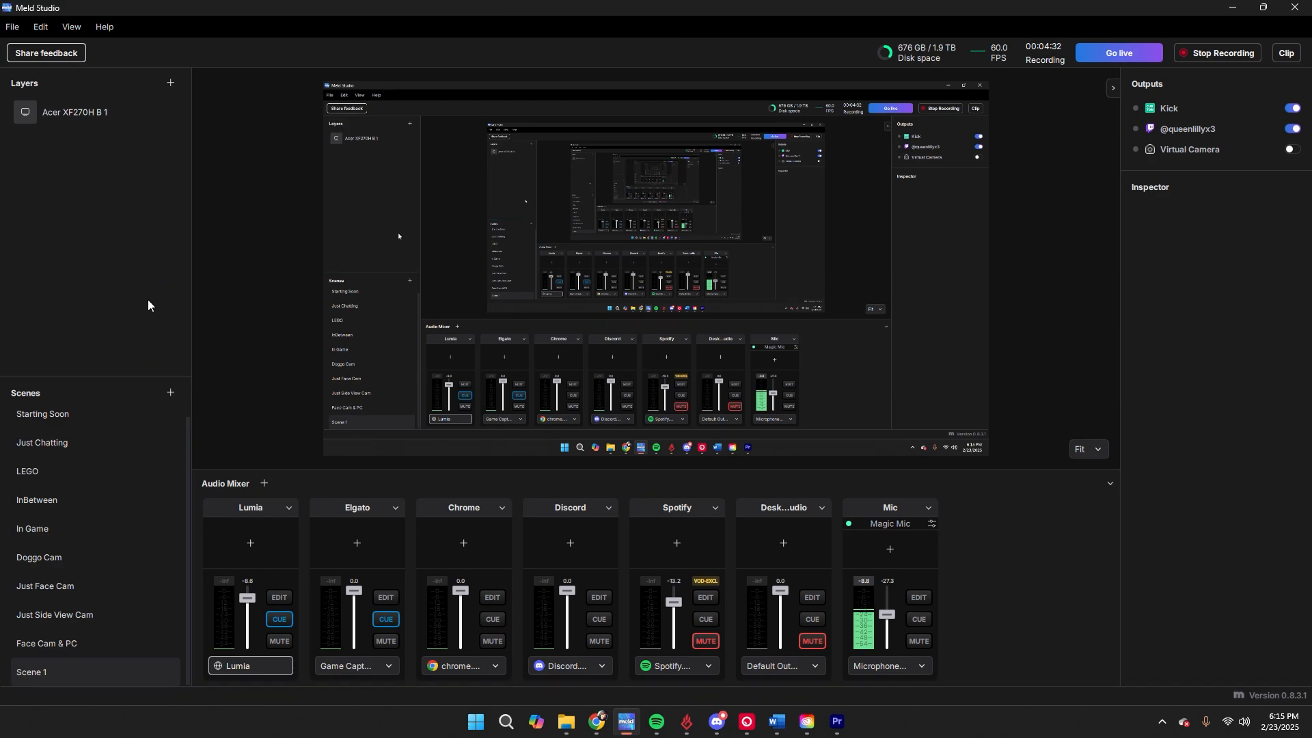
# Add a video device layer using the Elgato Facecam and place it at about X 16, Y 335, about 1036×583 in size
pyautogui.click(170, 83)
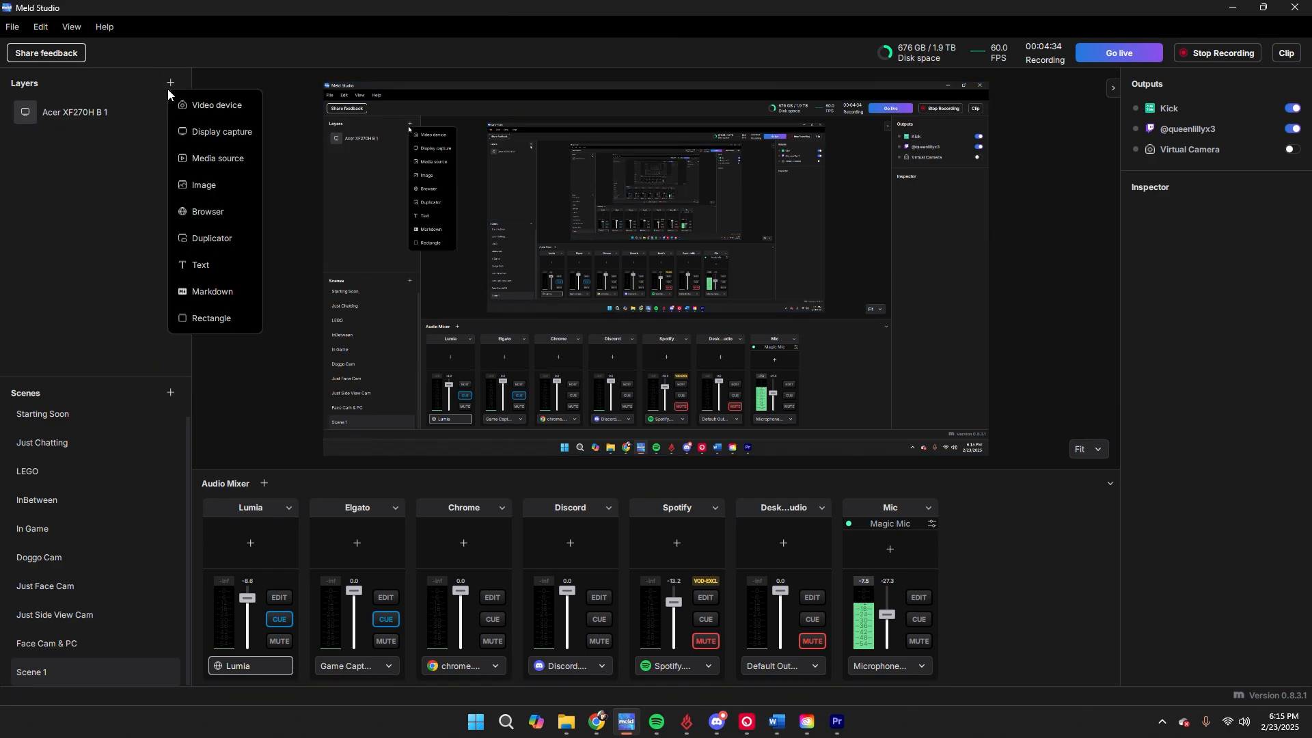
pyautogui.click(196, 105)
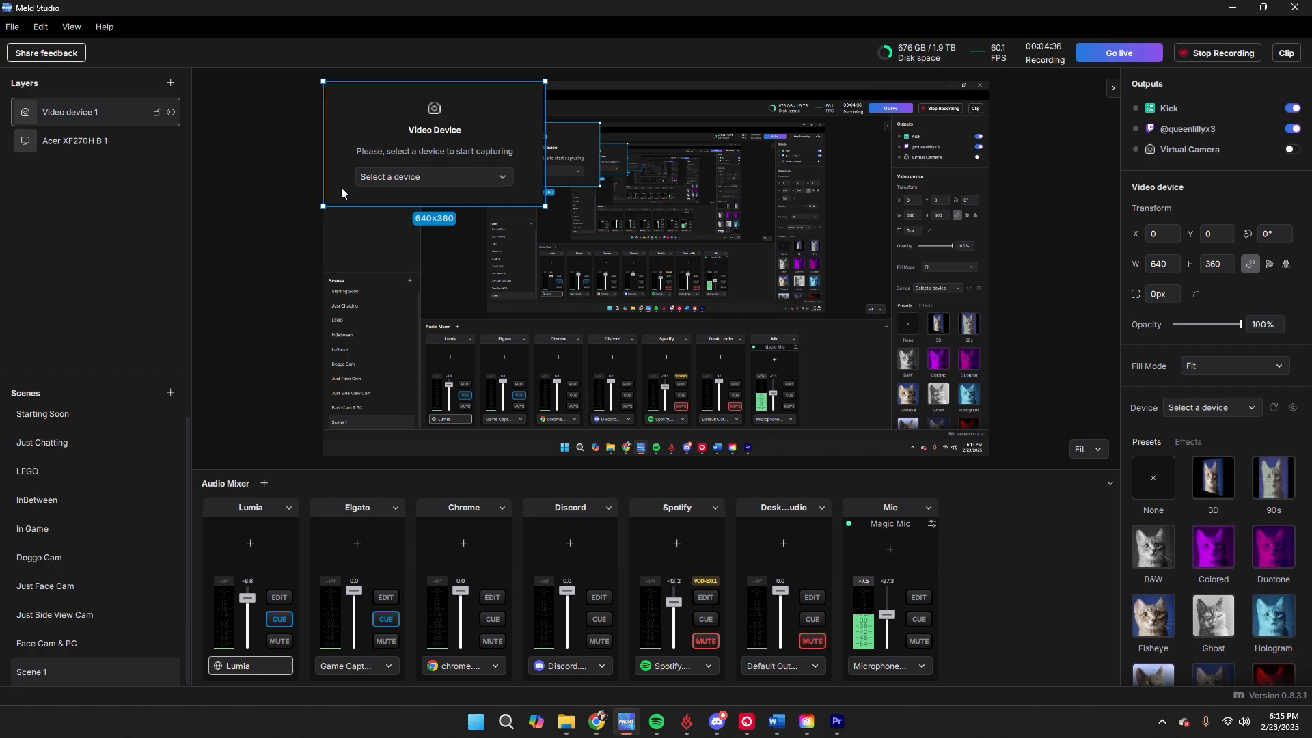
pyautogui.click(429, 179)
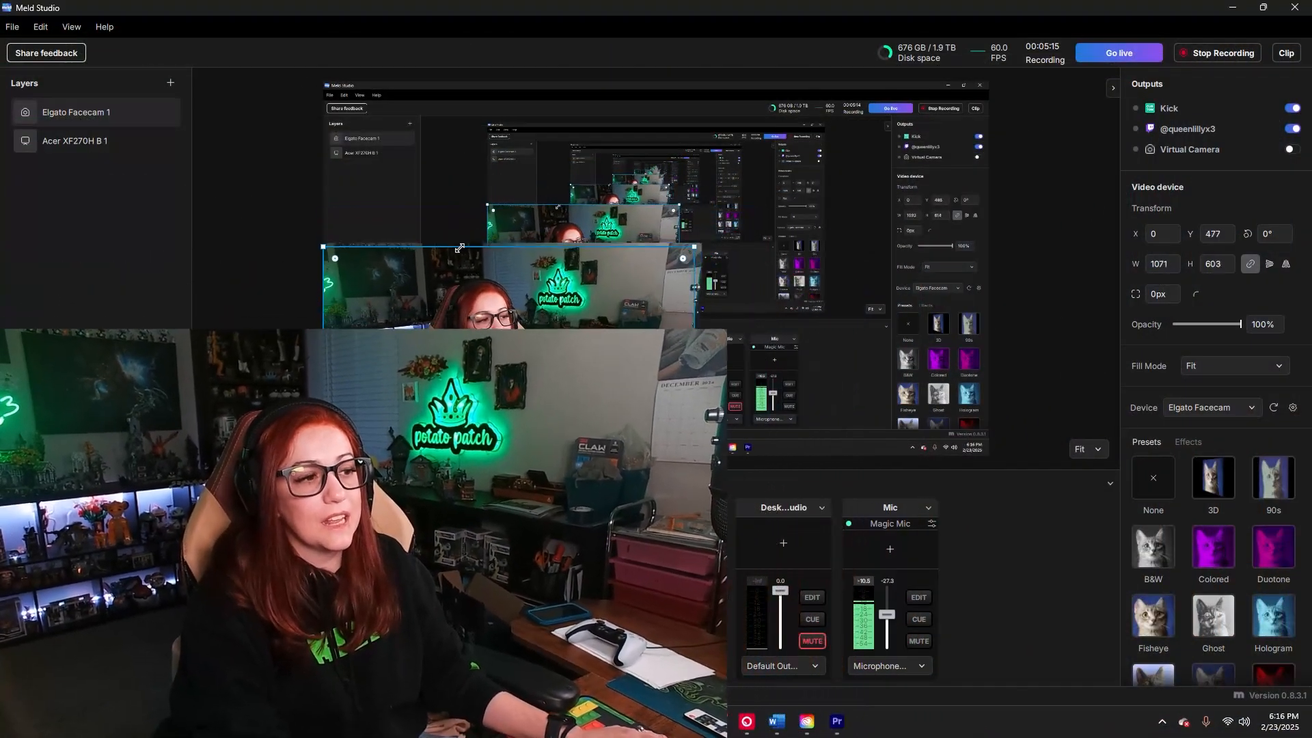
pyautogui.moveTo(466, 313); pyautogui.dragTo(471, 257)
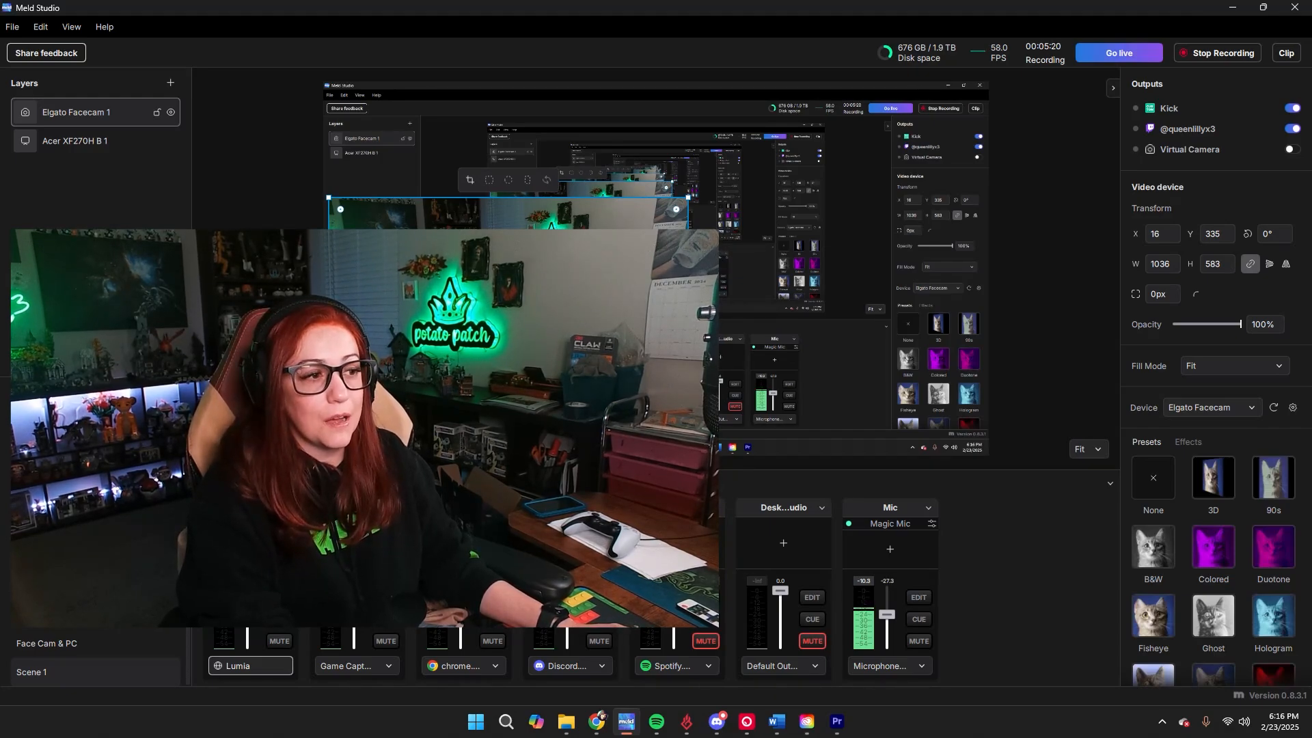
# Try the vertical and circular crop shapes on the Elgato Facecam layer, and settle on the square crop
pyautogui.click(530, 179)
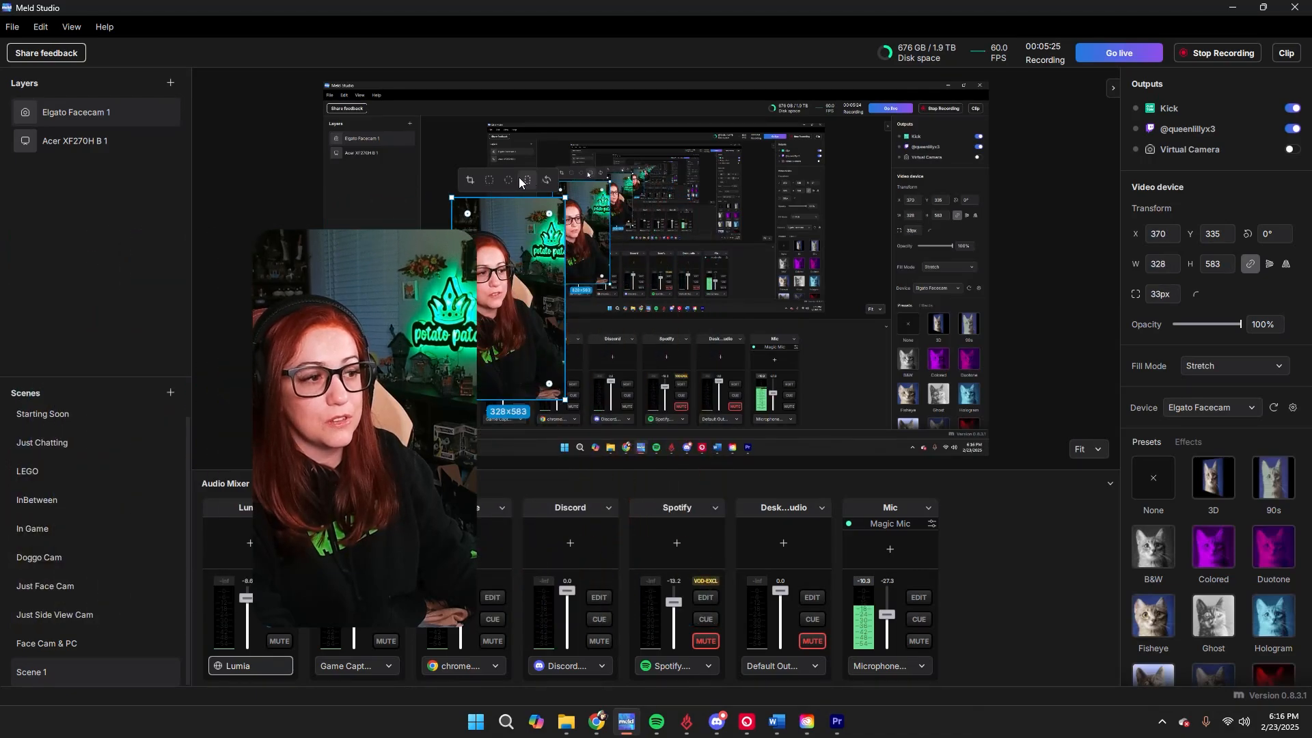
pyautogui.click(515, 176)
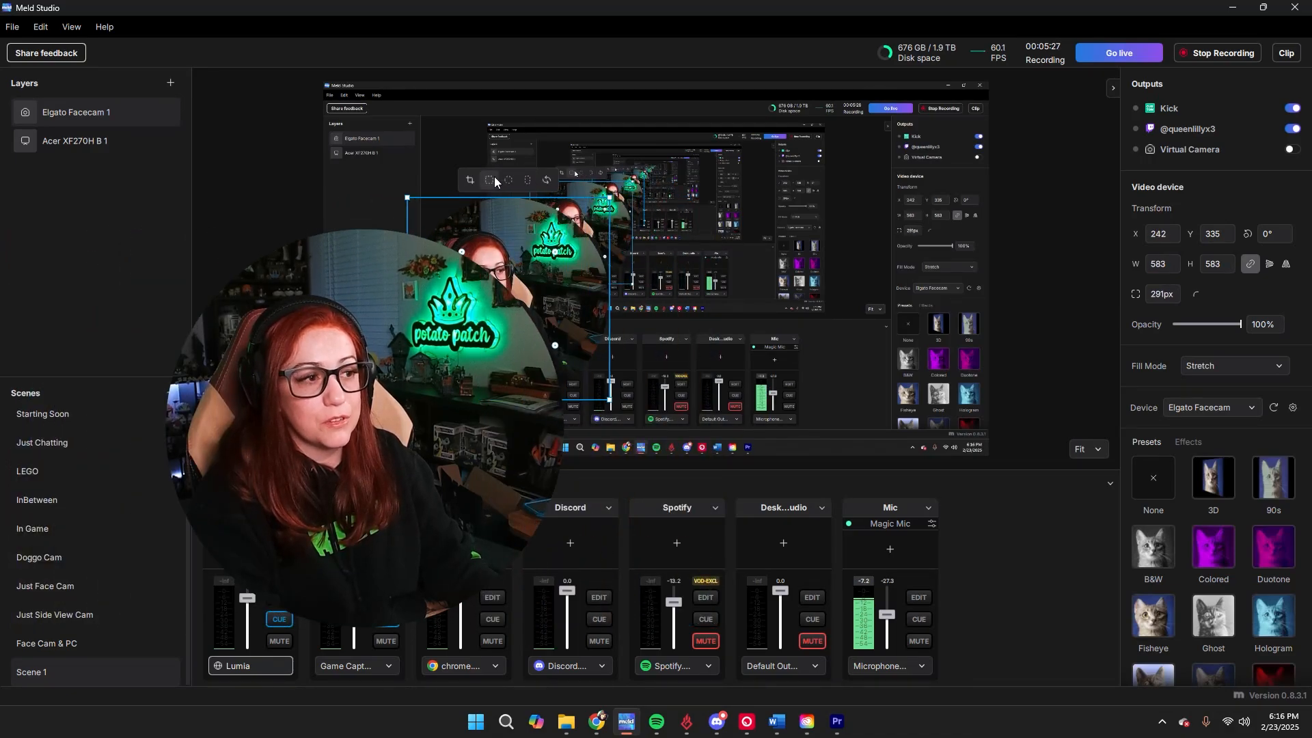
pyautogui.click(491, 178)
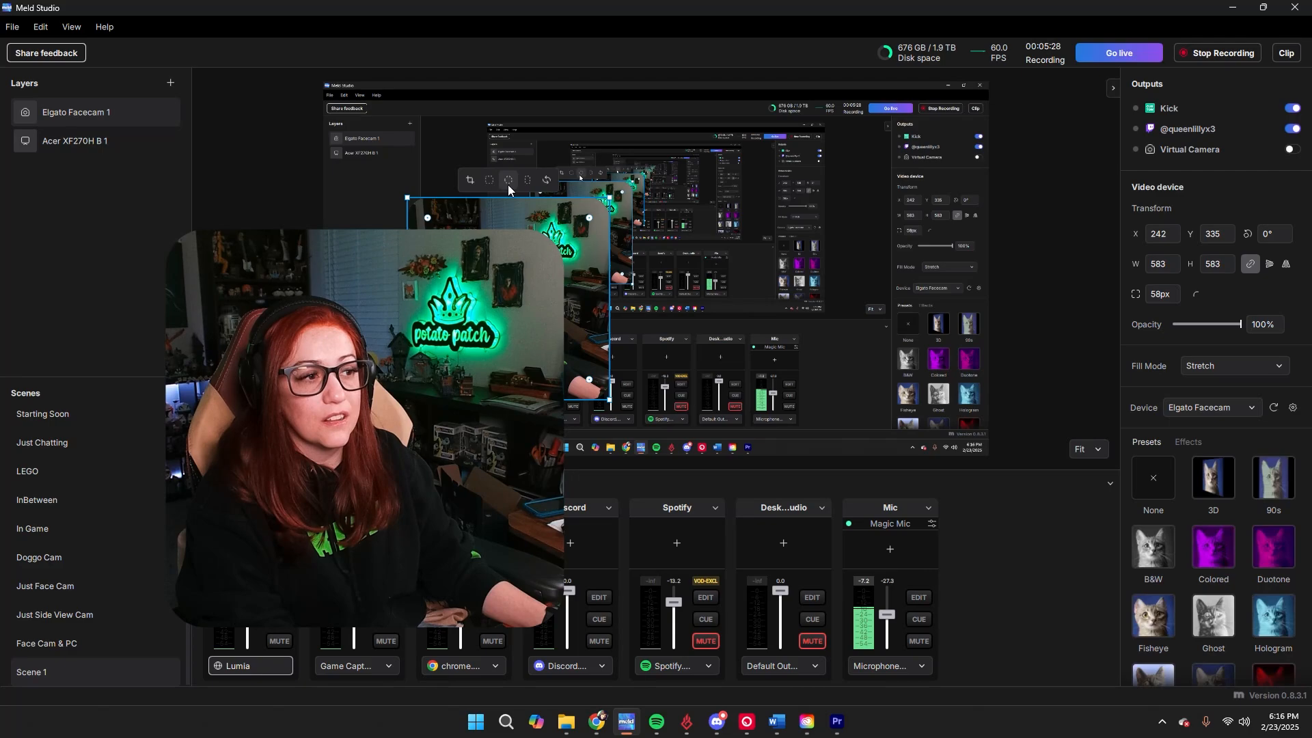
# Crop the Elgato Facecam layer freehand to about 498×534 and apply the crop
pyautogui.click(469, 179)
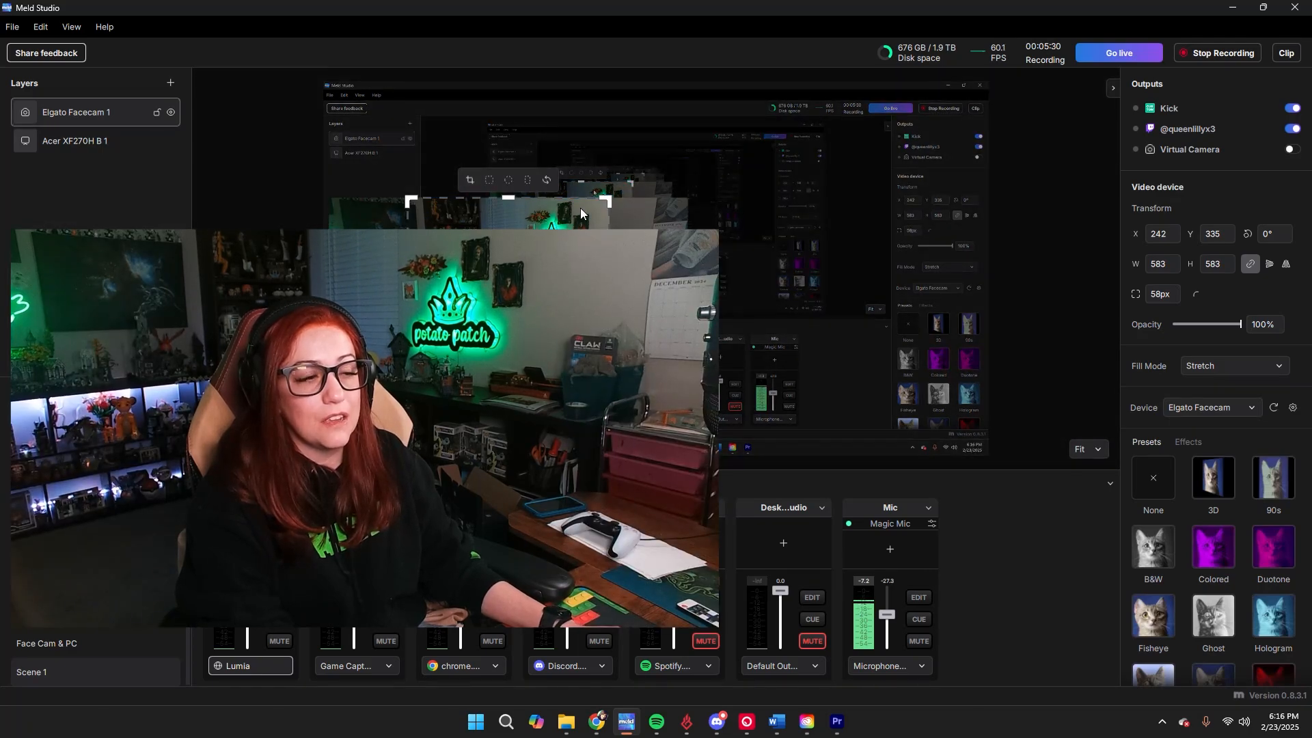
pyautogui.moveTo(607, 200); pyautogui.dragTo(568, 219)
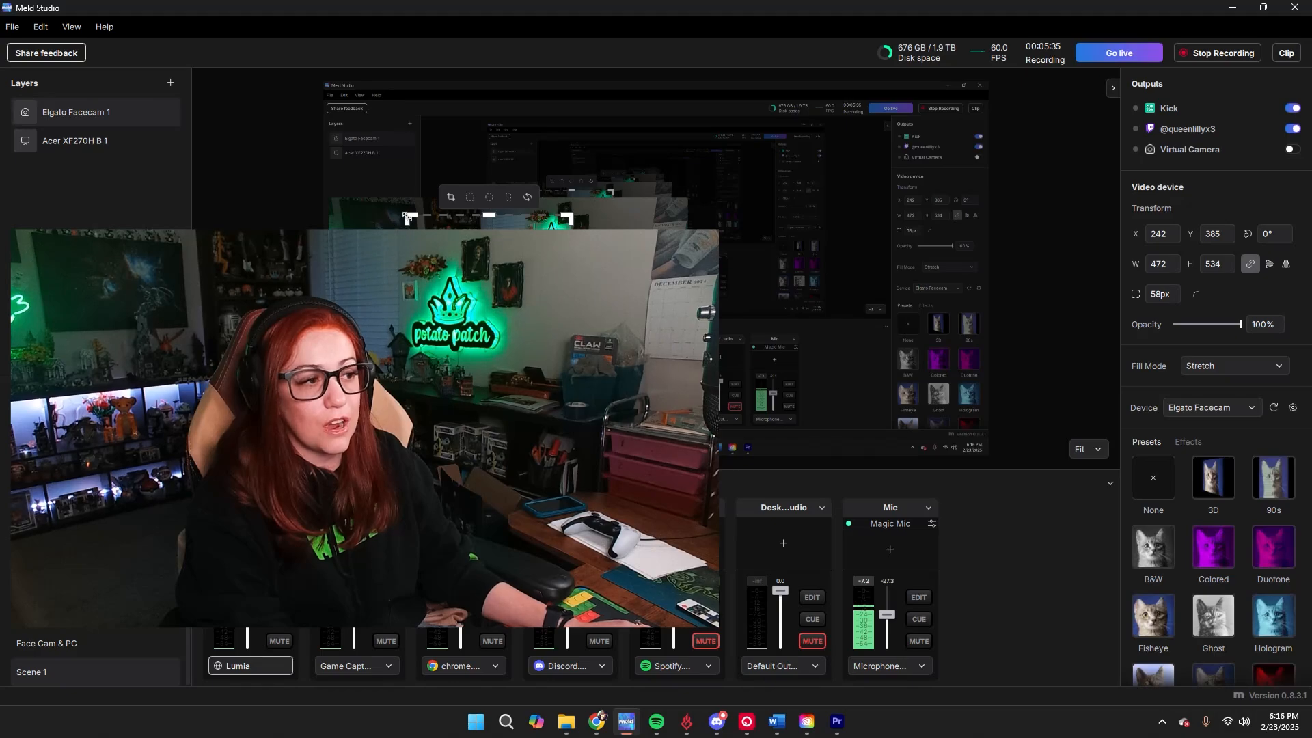
pyautogui.moveTo(408, 217); pyautogui.dragTo(399, 217)
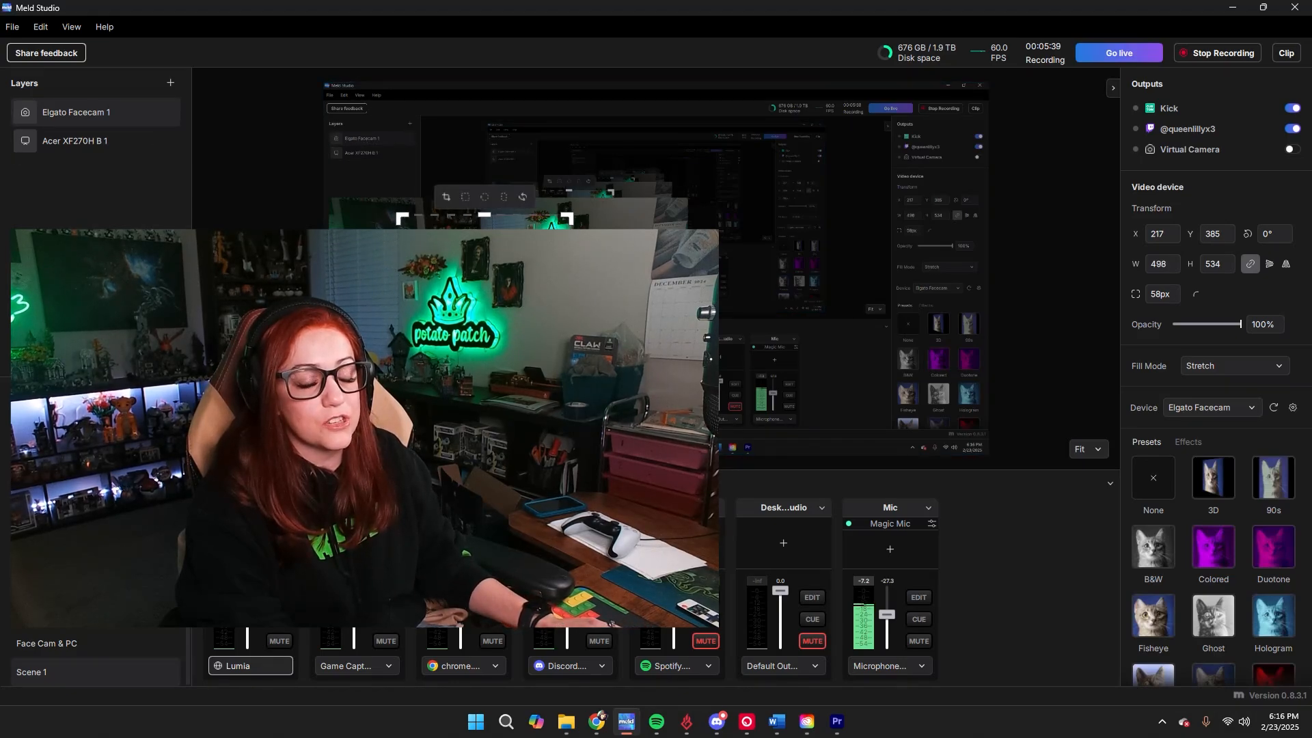
pyautogui.press('Return')
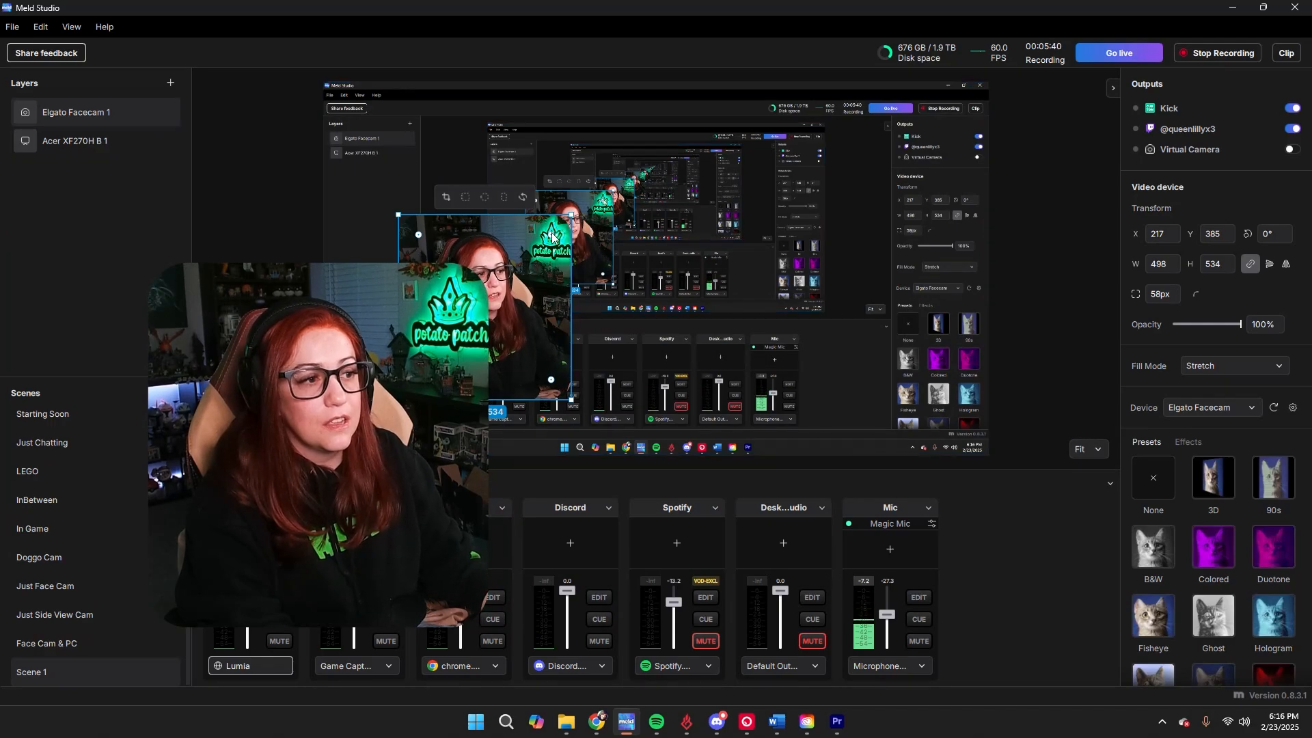
# Round the Elgato Facecam layer's corners to about 89 px and apply the 3D preset
pyautogui.moveTo(552, 237)
pyautogui.mouseDown()
pyautogui.moveTo(559, 227)
pyautogui.moveTo(550, 240)
pyautogui.mouseUp()
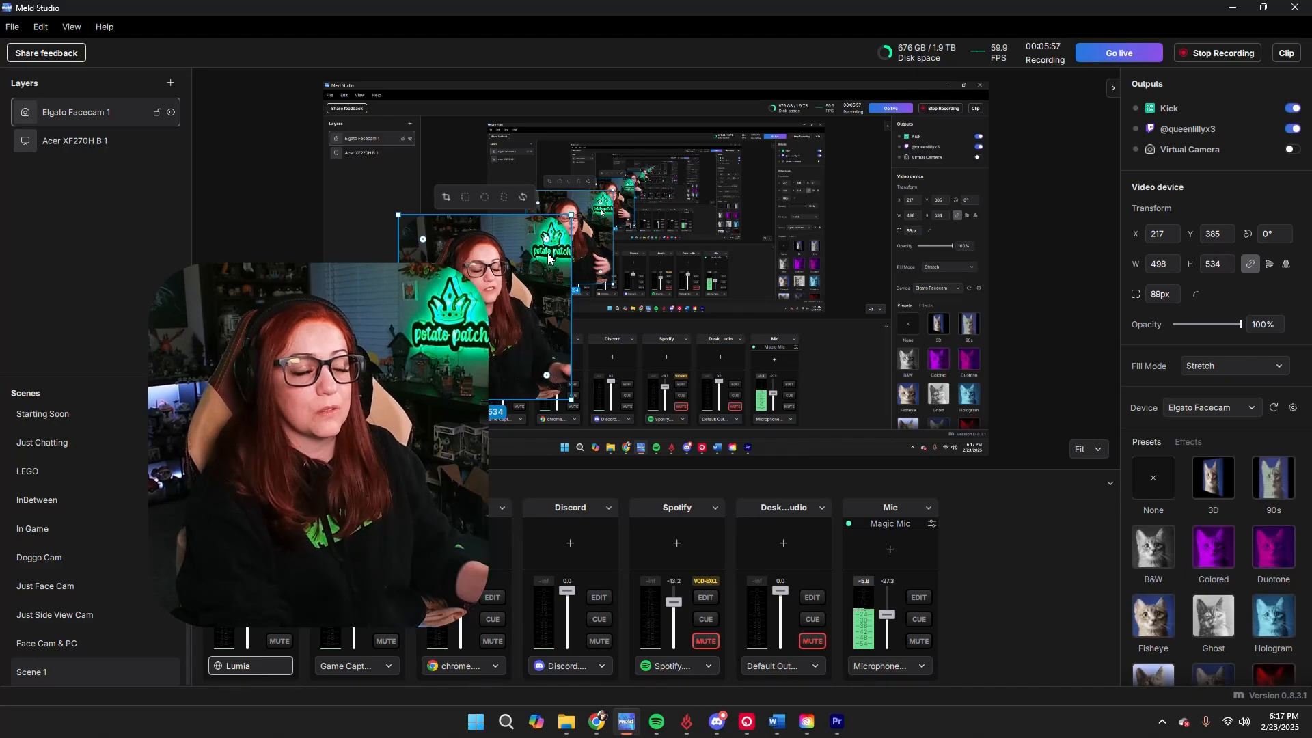
pyautogui.click(598, 276)
pyautogui.click(560, 251)
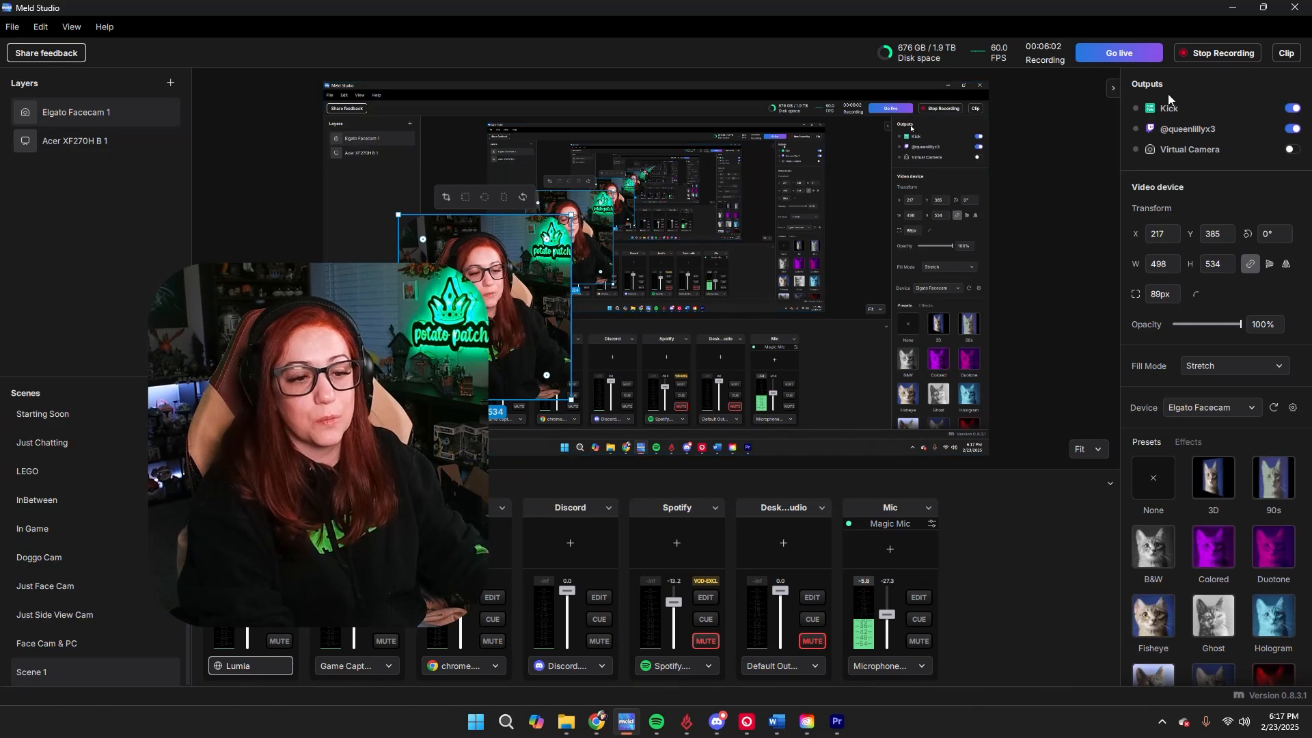
pyautogui.click(1207, 491)
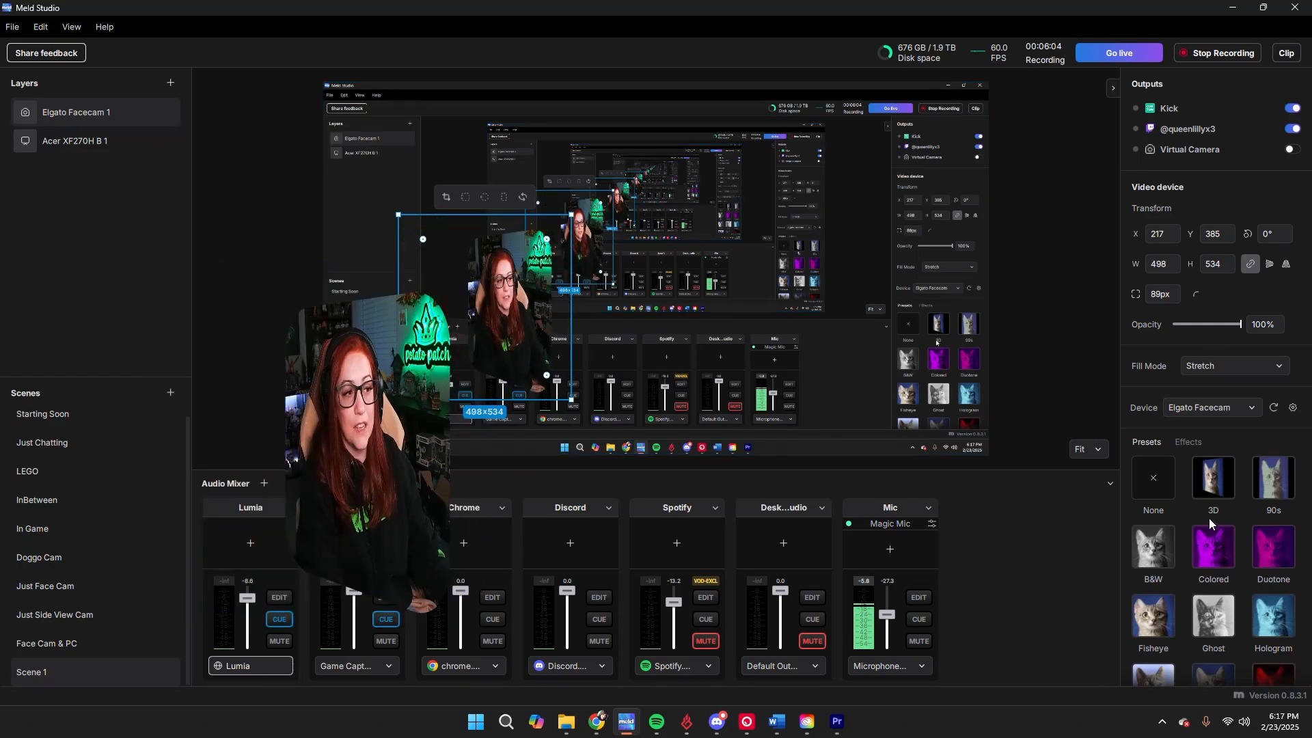
# Try the Colored and B&W presets on the Elgato Facecam layer, and settle on None
pyautogui.click(1213, 547)
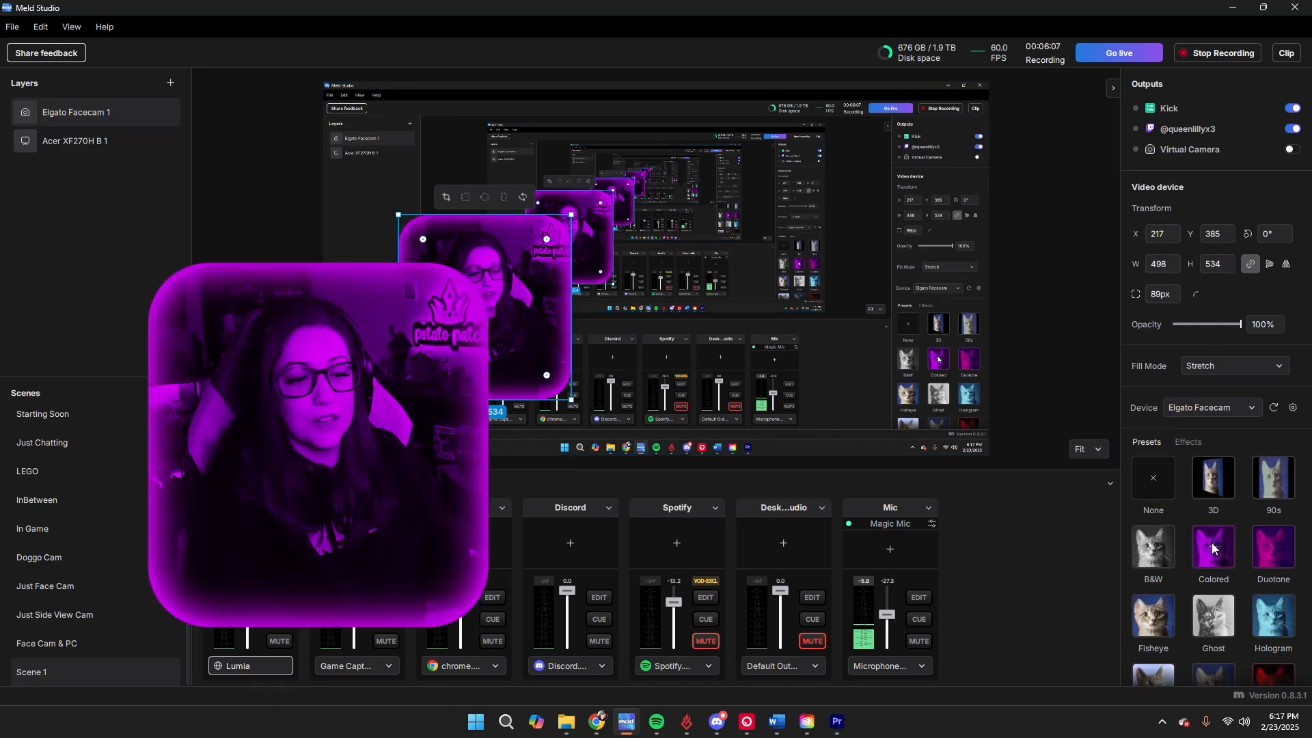
pyautogui.click(1169, 543)
pyautogui.scroll(-3, 1186, 544)
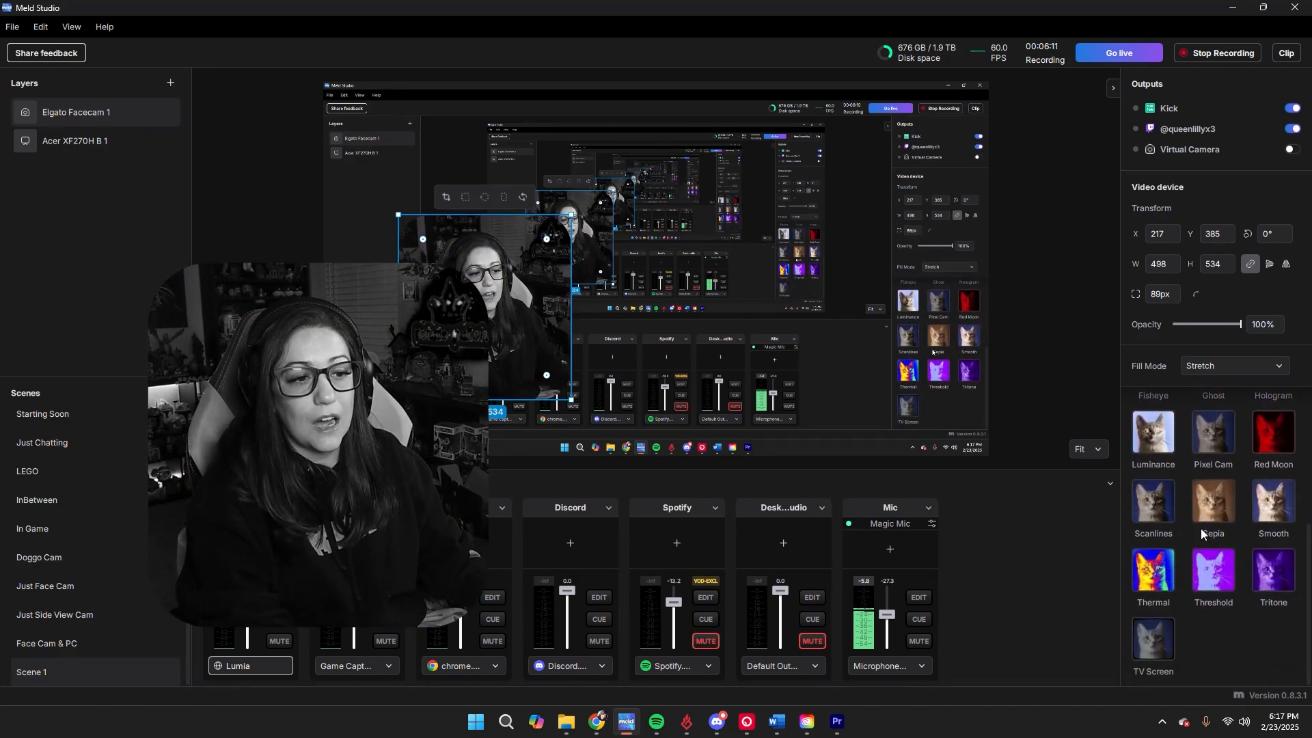
pyautogui.scroll(1, 1200, 528)
pyautogui.scroll(2, 1199, 522)
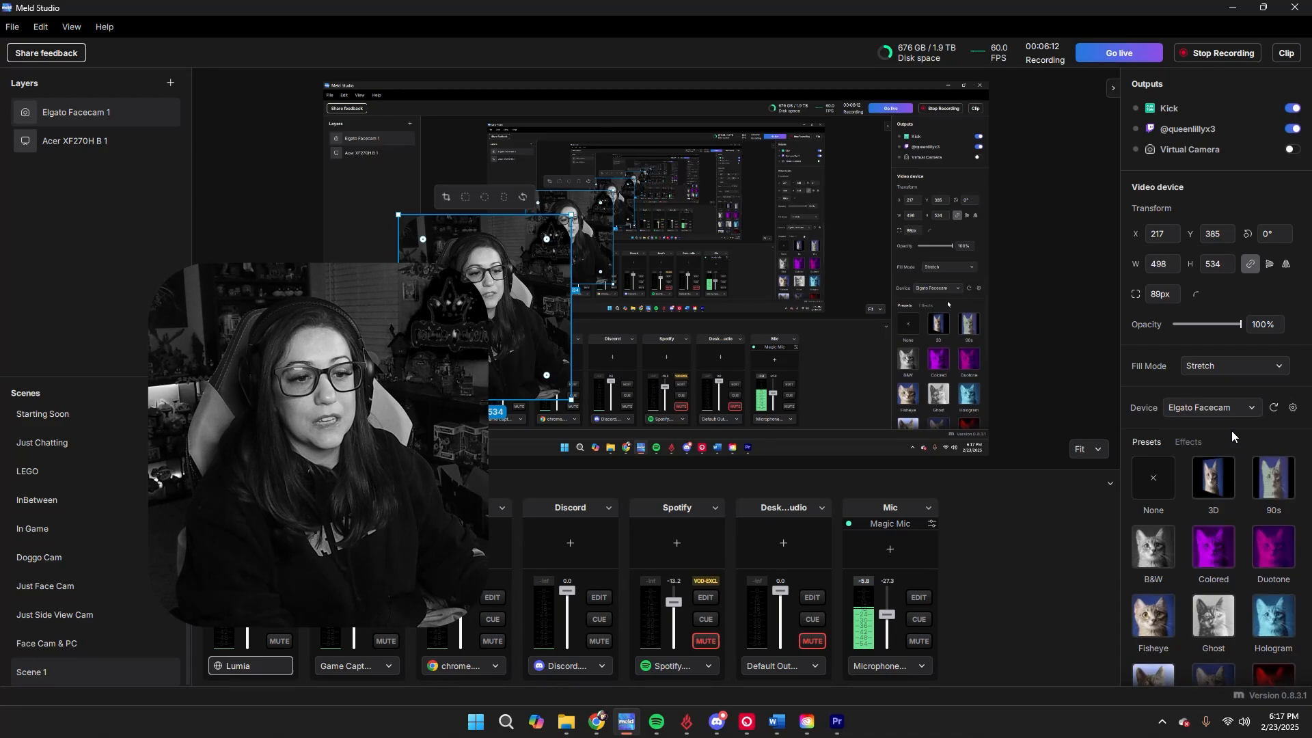
pyautogui.click(1172, 459)
# Add a Glow Styles effect to the Elgato Facecam layer and set its color to green #149F6E
pyautogui.click(1185, 443)
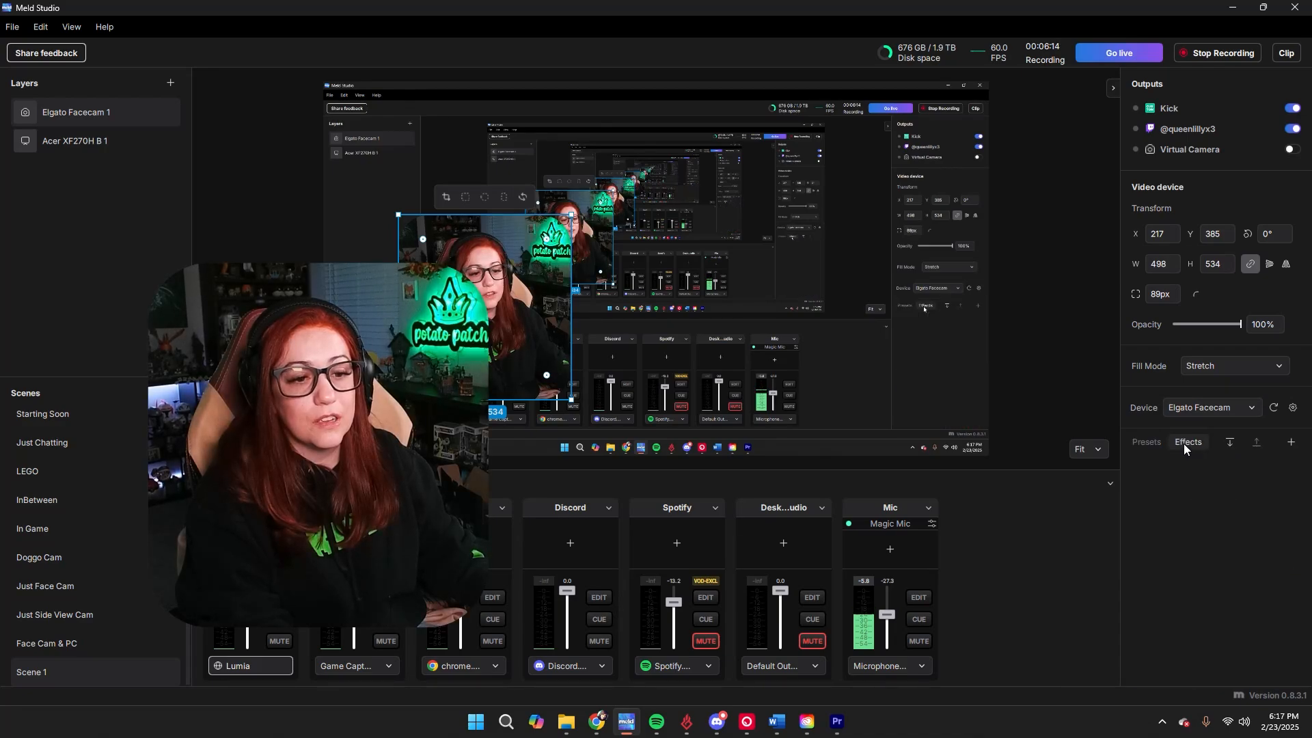
pyautogui.click(1290, 443)
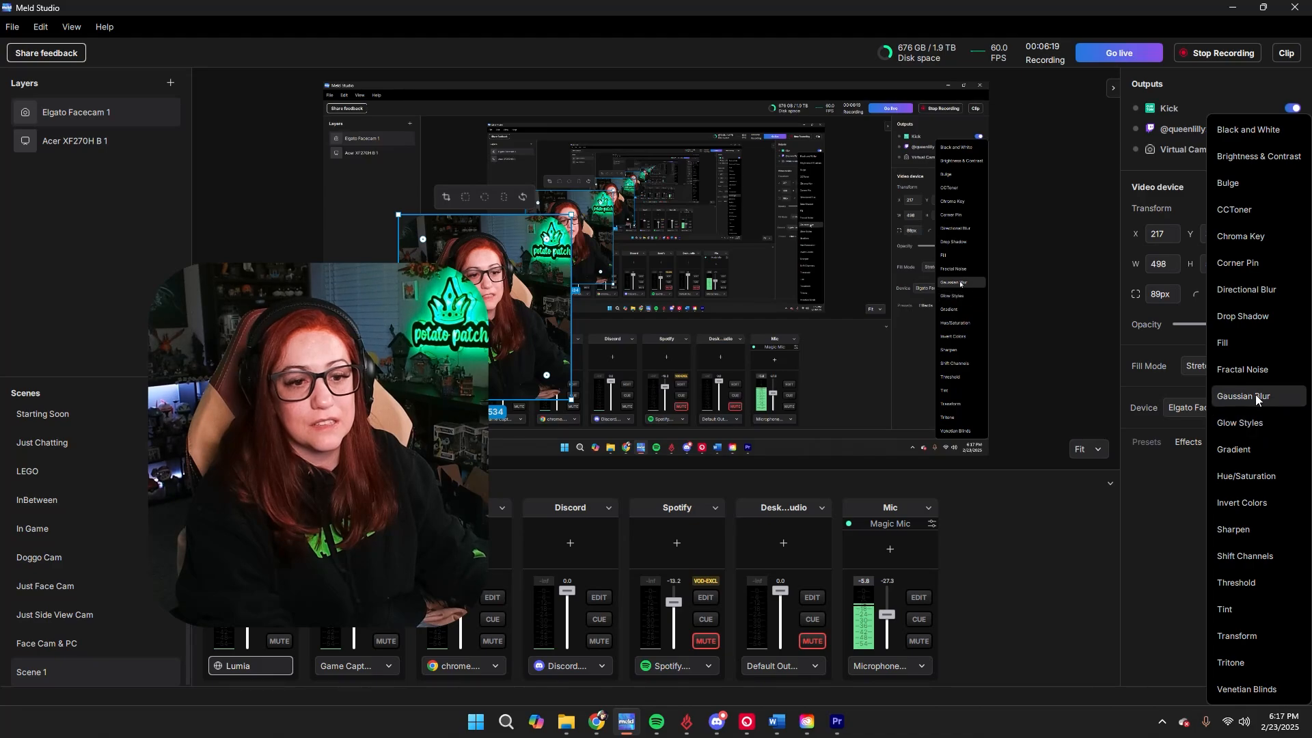
pyautogui.click(1250, 424)
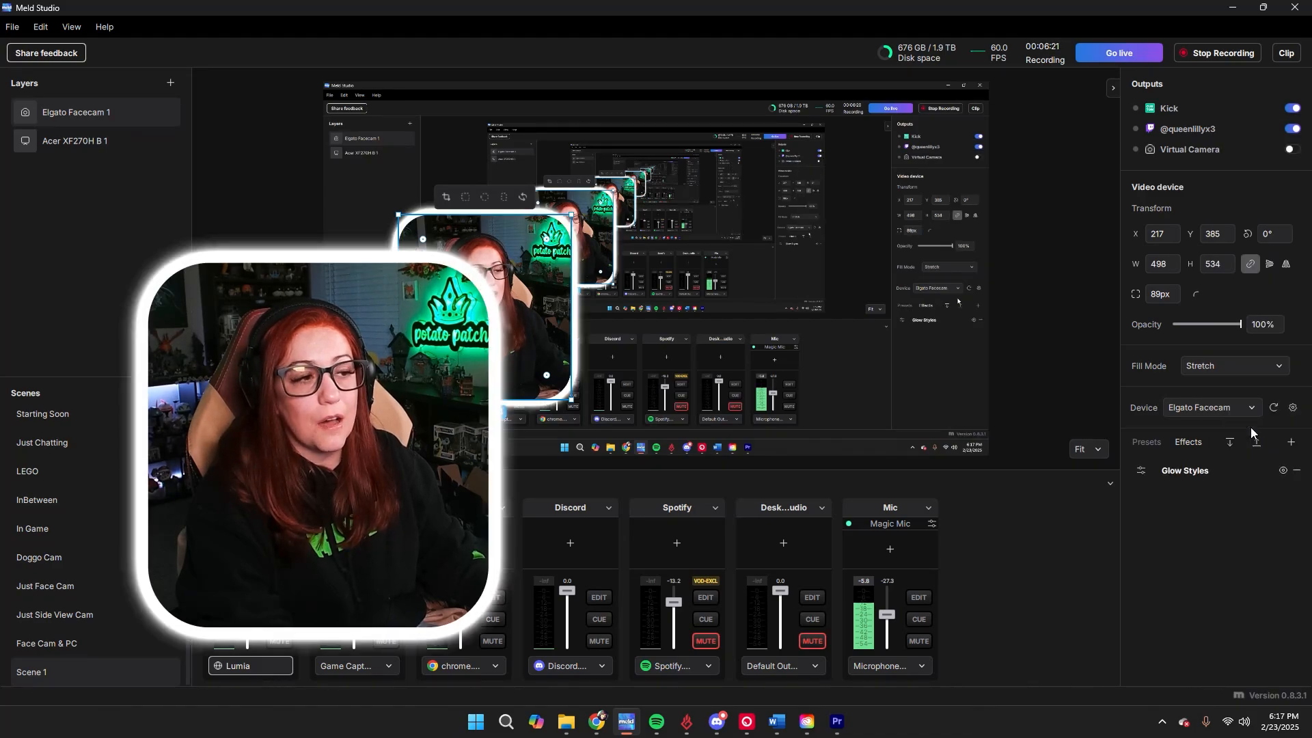
pyautogui.click(1149, 469)
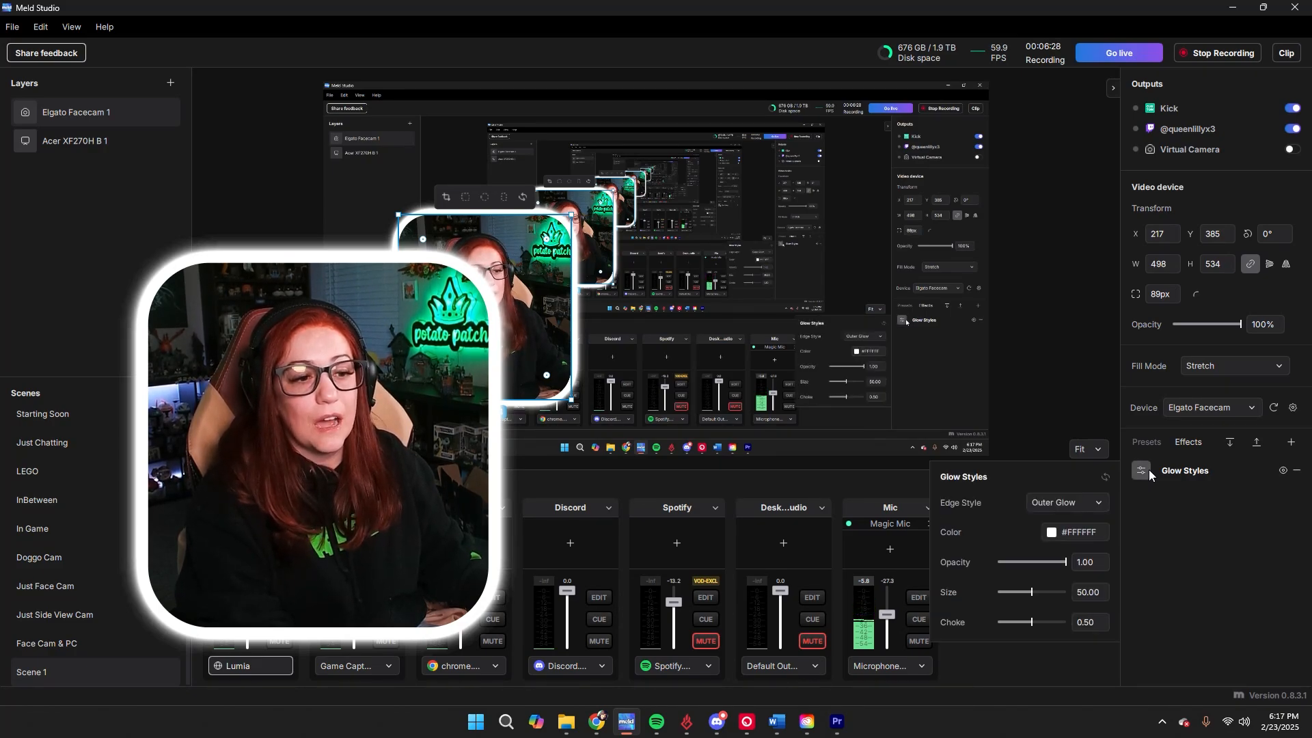
pyautogui.click(1076, 532)
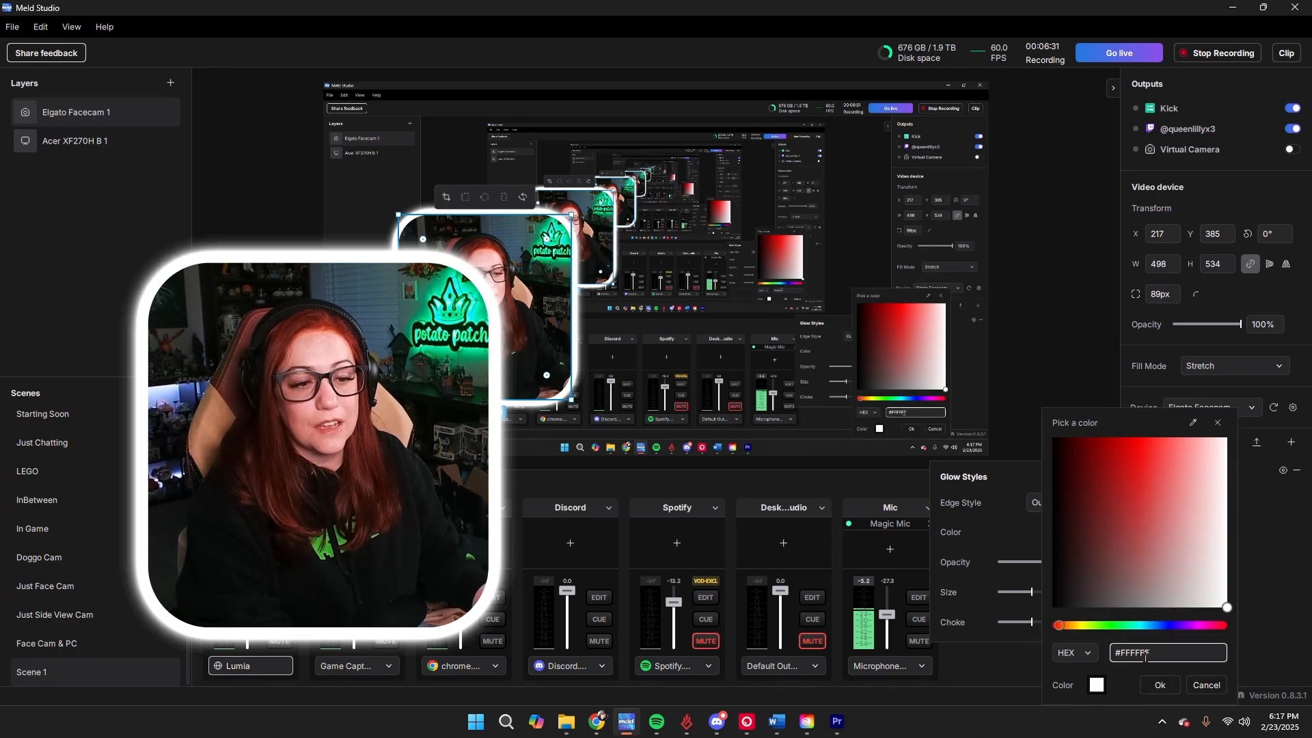
pyautogui.click(1121, 626)
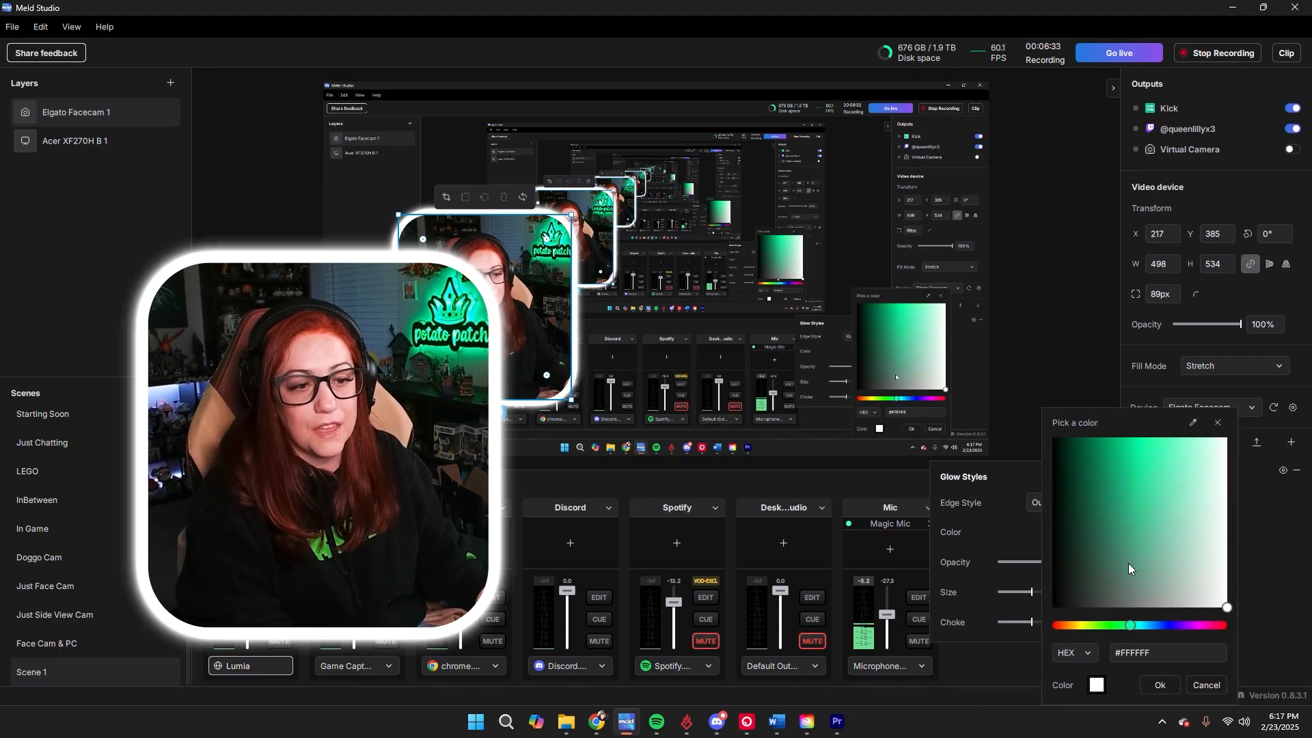
pyautogui.moveTo(1120, 487); pyautogui.dragTo(1115, 475)
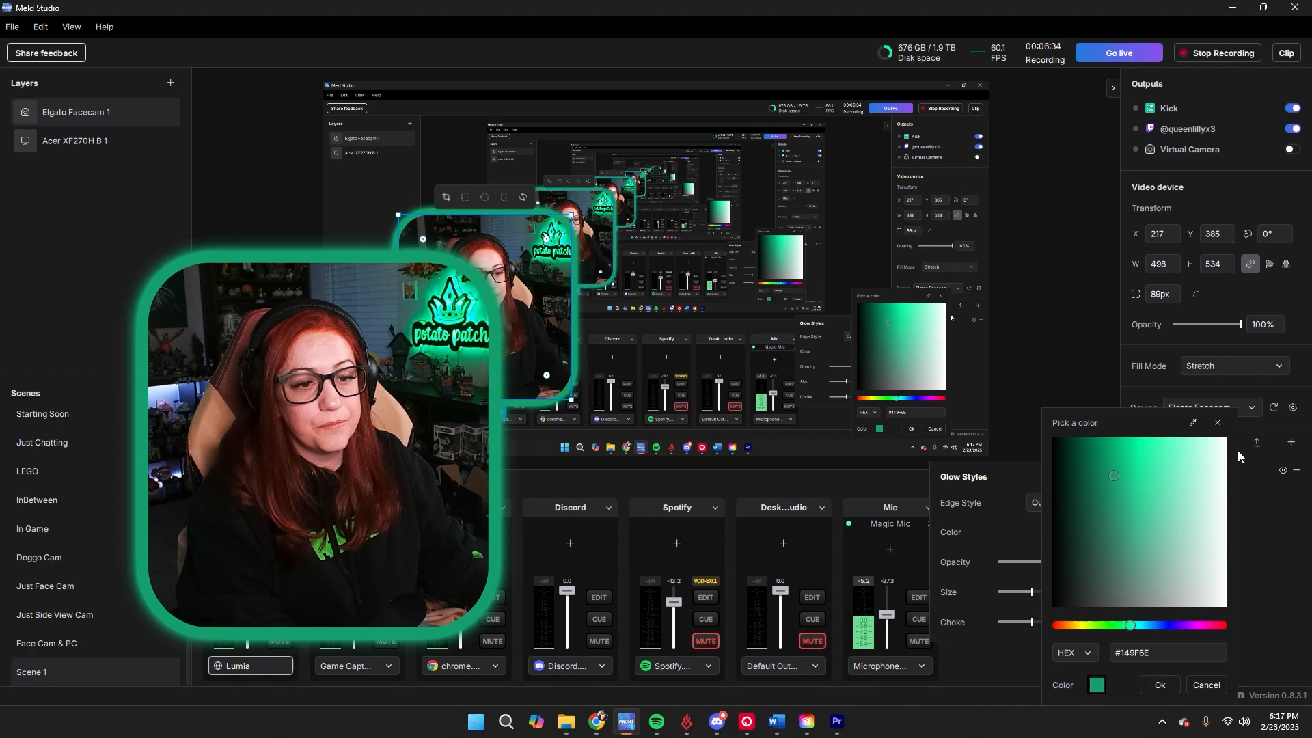
pyautogui.click(1149, 687)
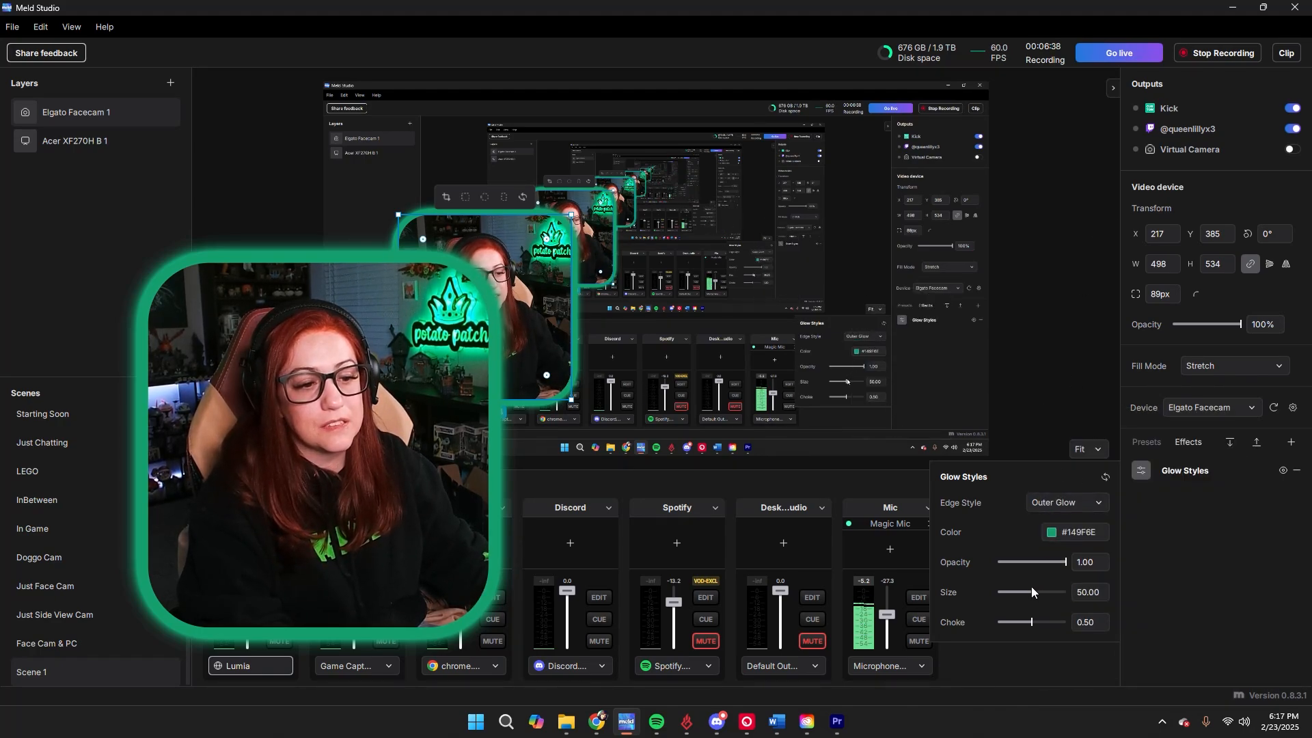
# Set the webcam glow's size to about 13 and its opacity to about 0.72
pyautogui.moveTo(1031, 592); pyautogui.dragTo(1003, 592)
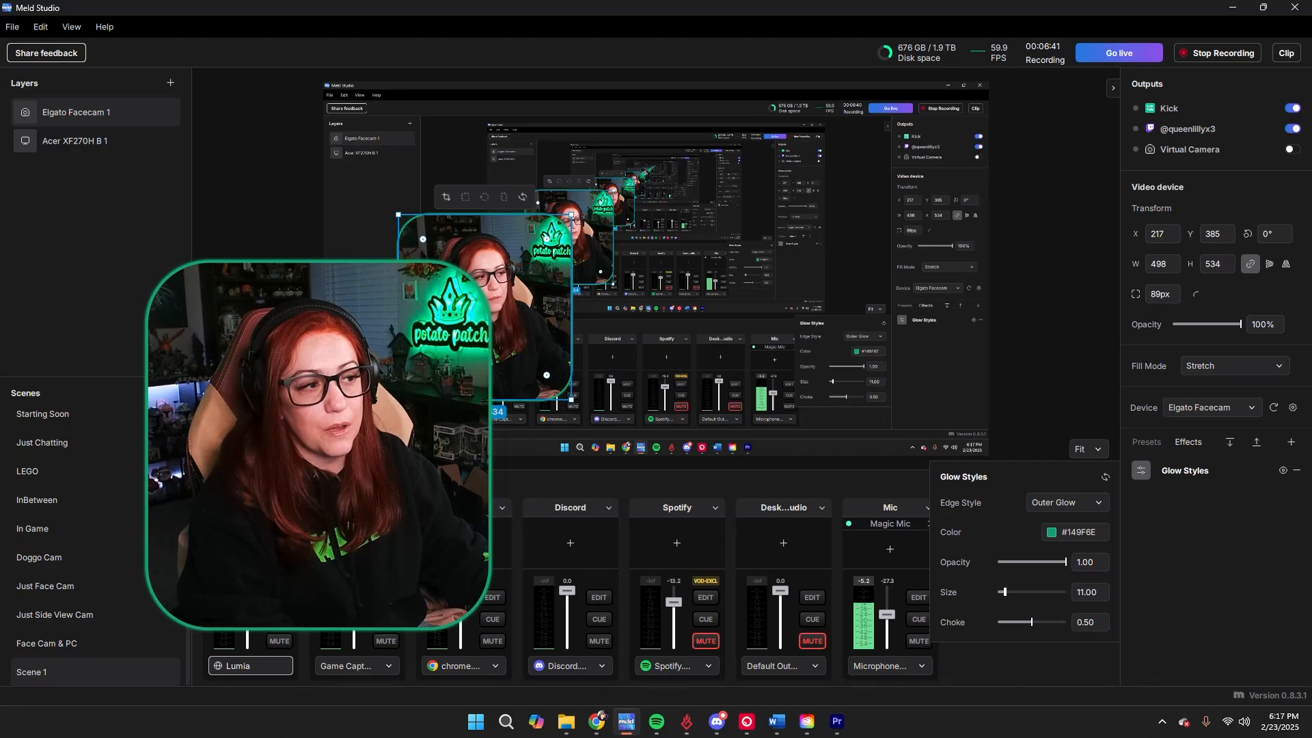
pyautogui.moveTo(1004, 592); pyautogui.dragTo(1006, 592)
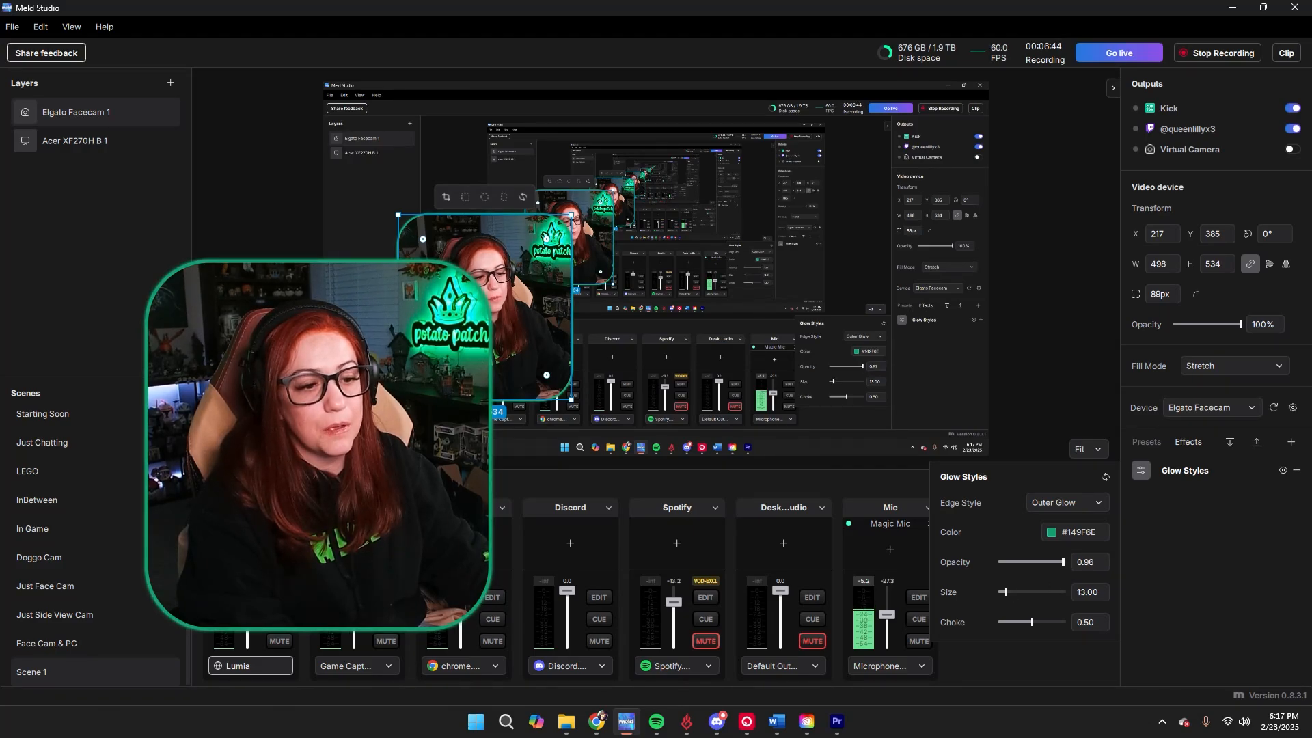
pyautogui.moveTo(1062, 561); pyautogui.dragTo(1049, 561)
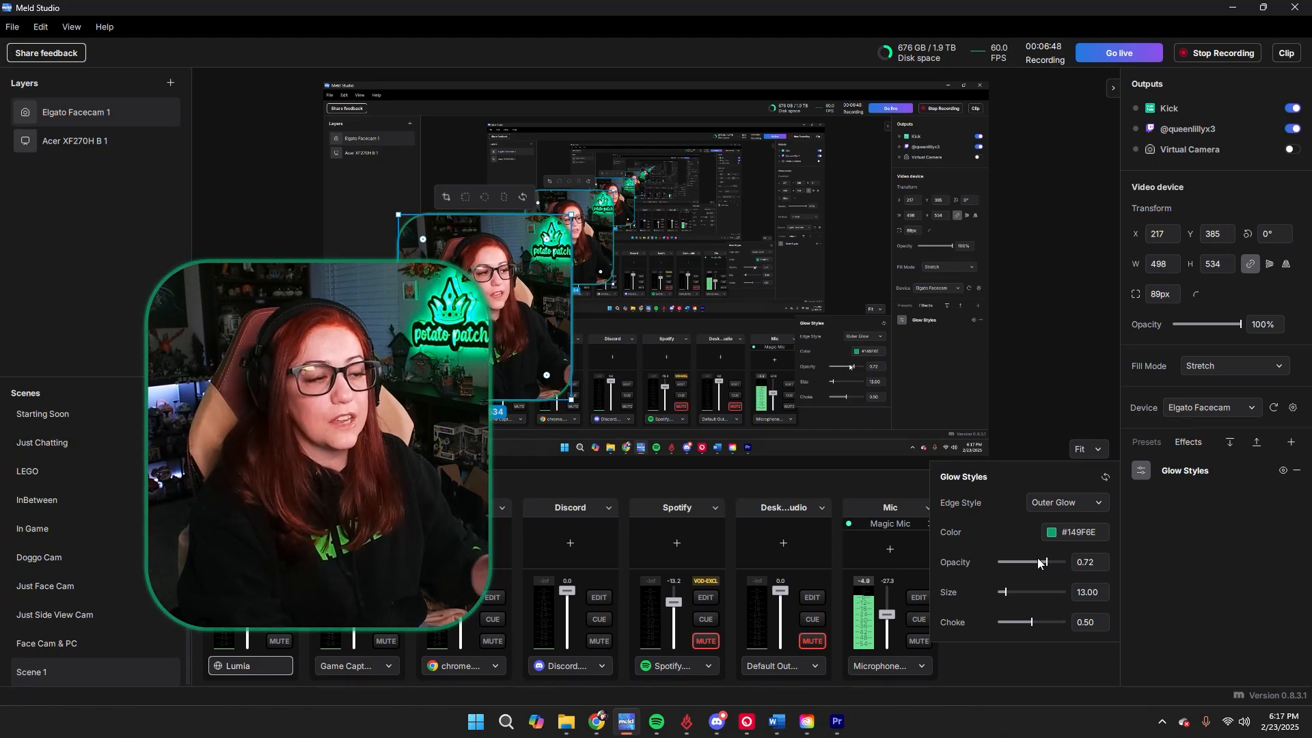
# Shrink the Elgato Facecam layer to about 345×370 and place it at about X 0, Y 566
pyautogui.click(631, 364)
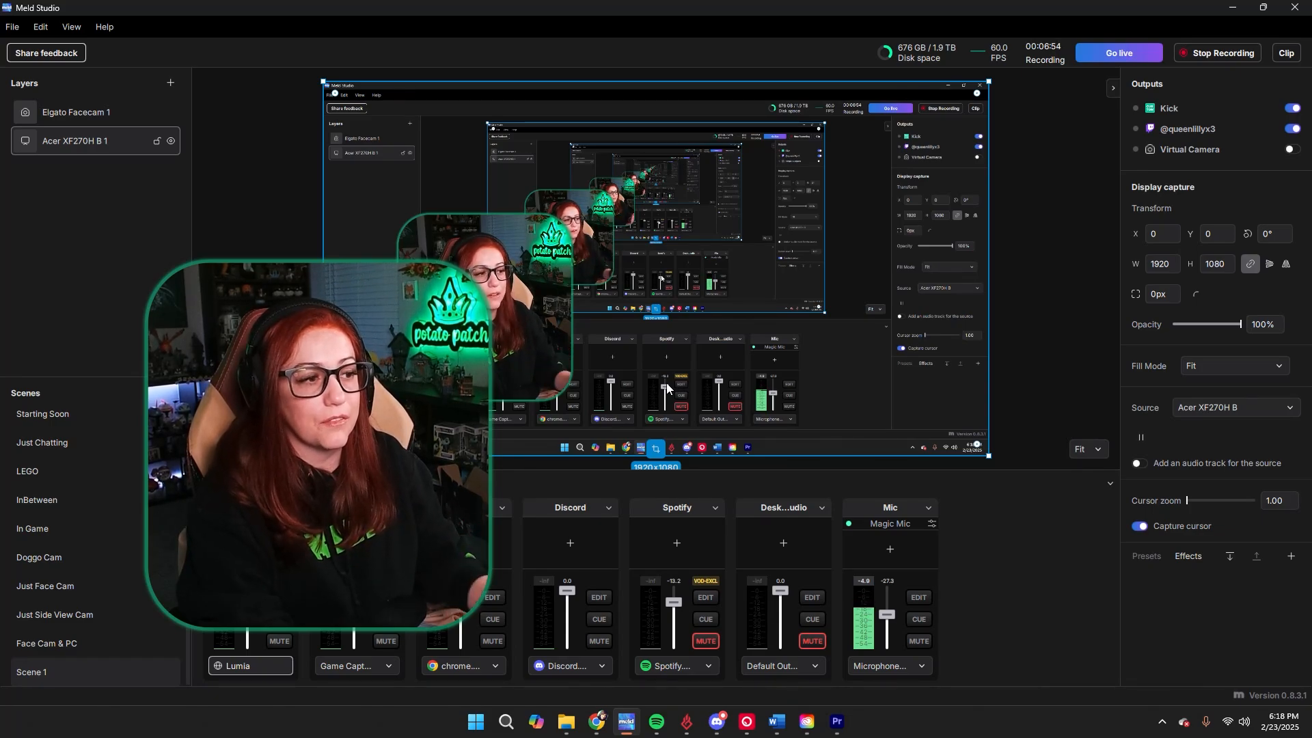
pyautogui.click(504, 280)
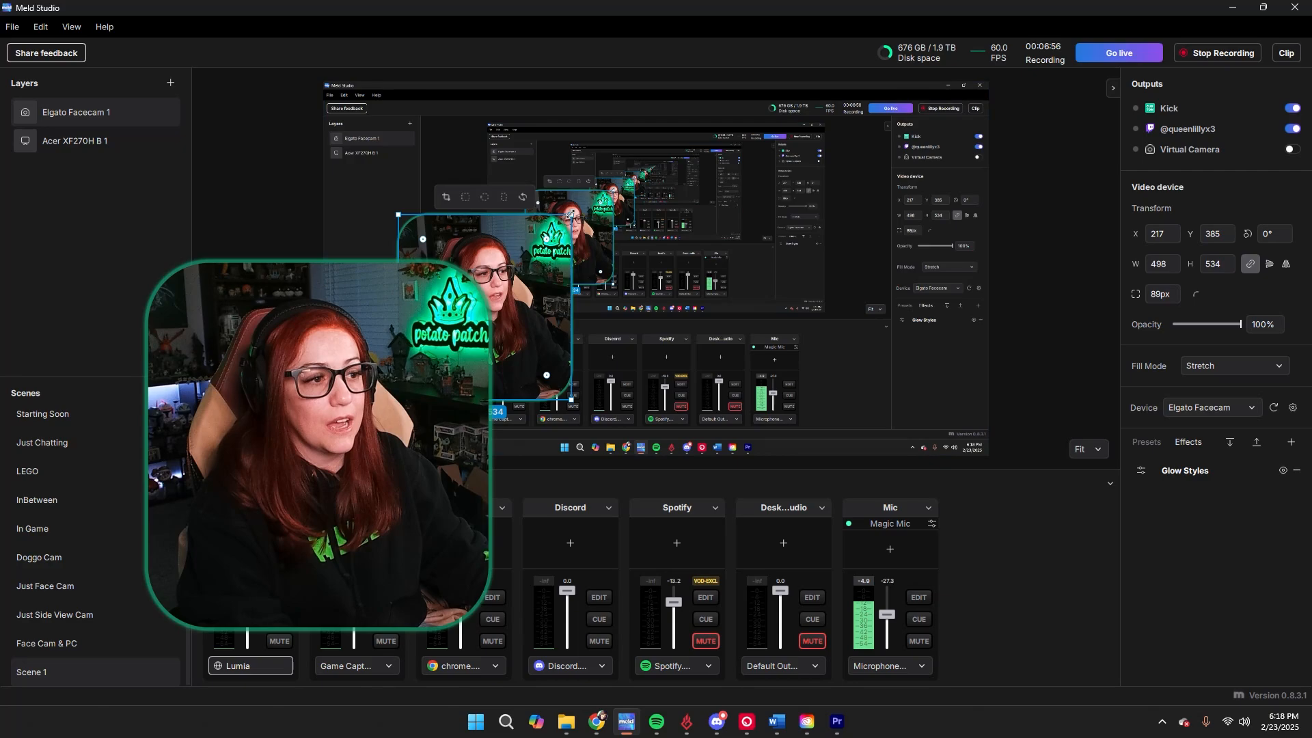
pyautogui.moveTo(571, 215); pyautogui.dragTo(388, 312)
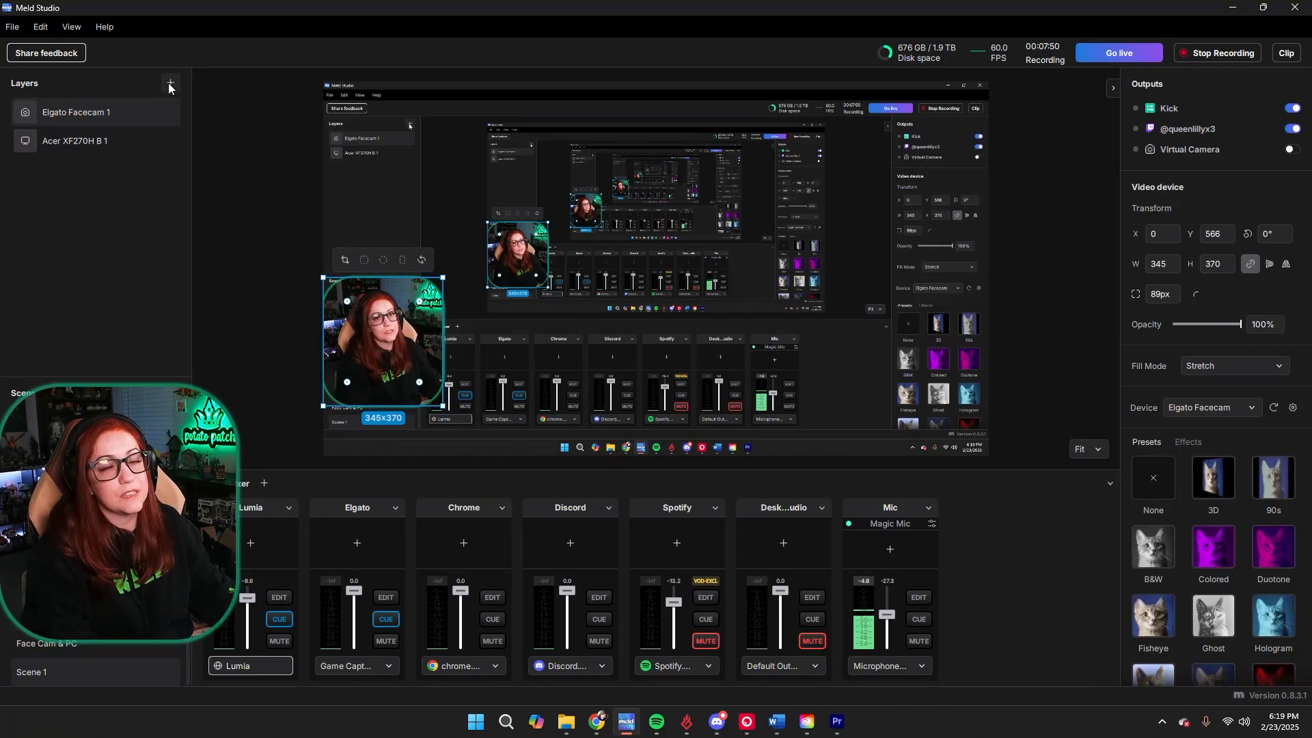
# Add a browser layer, paste the private alerts URL as its address, and enable an audio track for the source
pyautogui.click(170, 85)
pyautogui.click(215, 203)
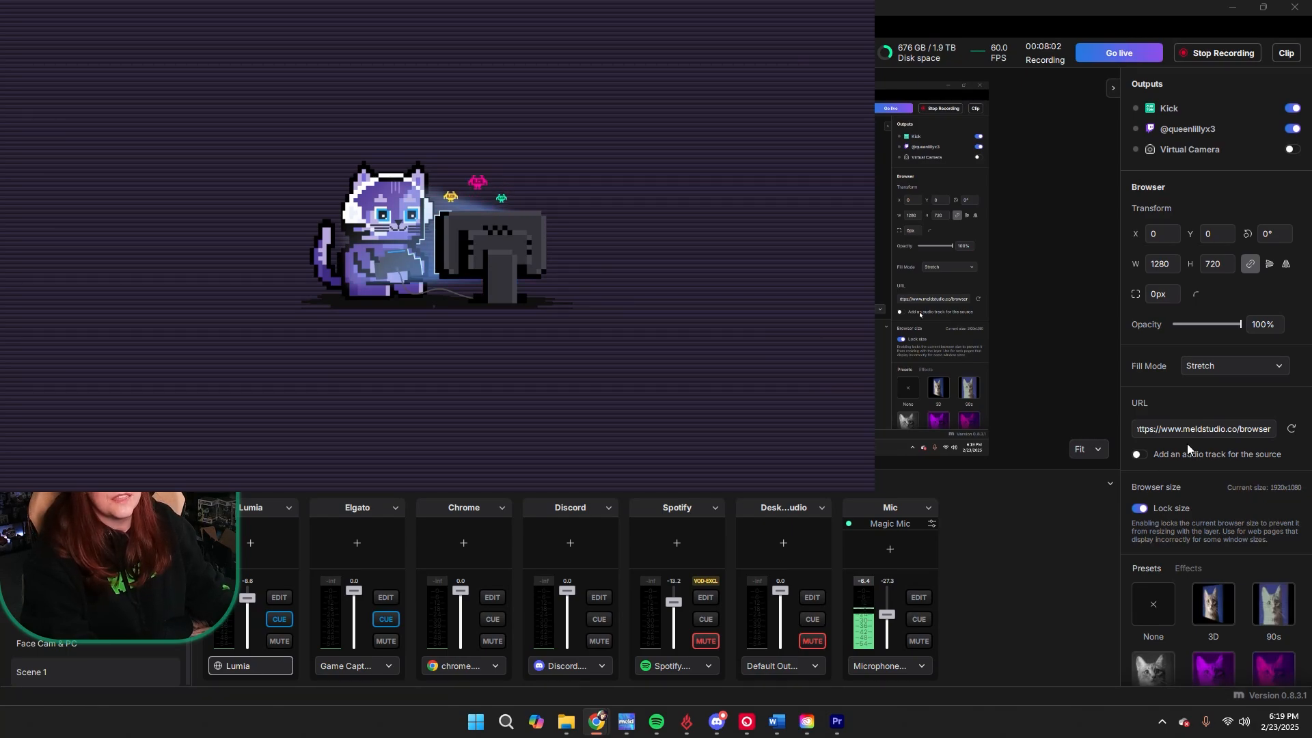
pyautogui.tripleClick(1204, 430)
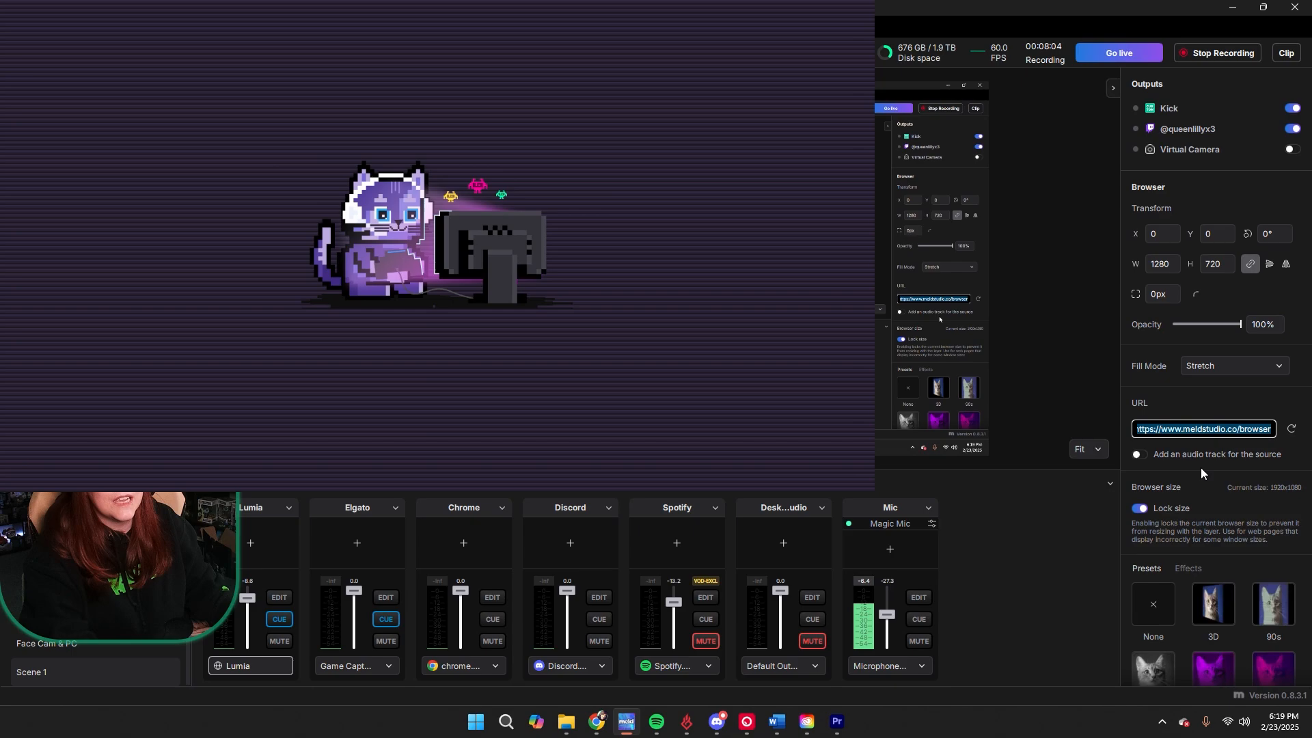
pyautogui.hotkey('ctrl', 'v')
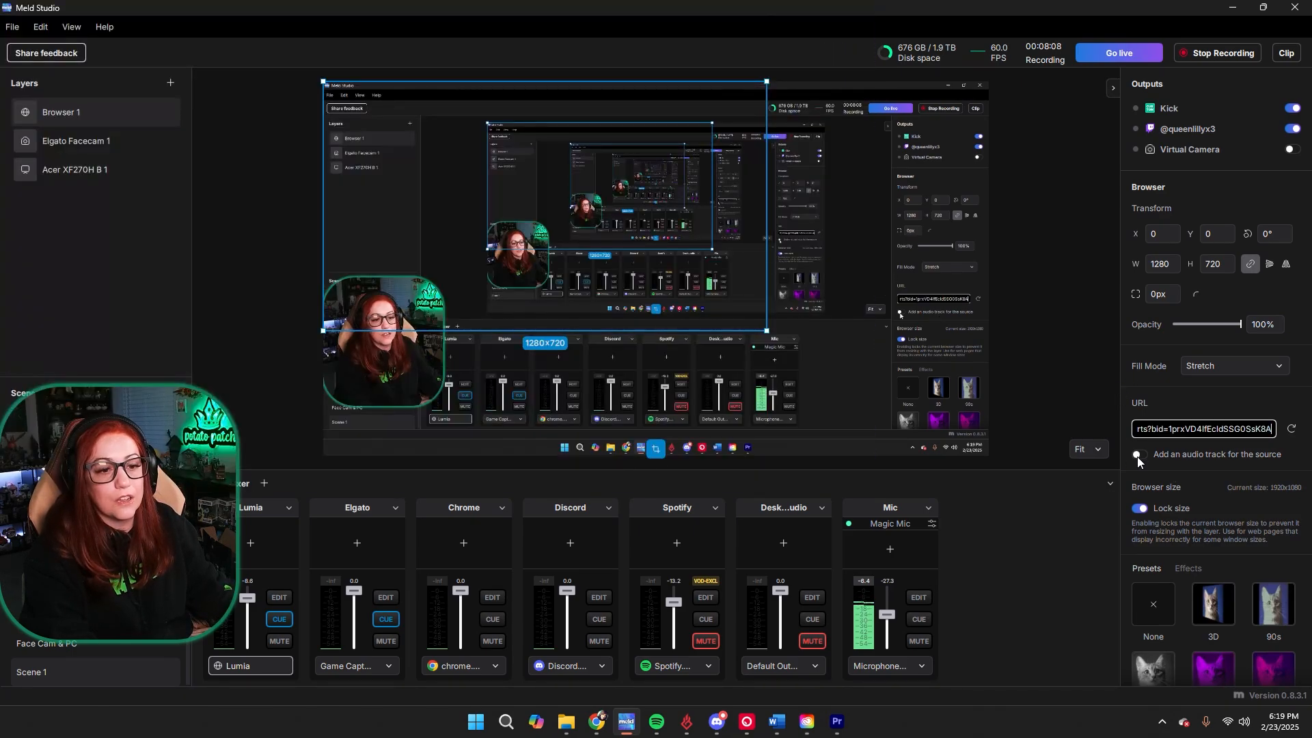
pyautogui.click(1137, 455)
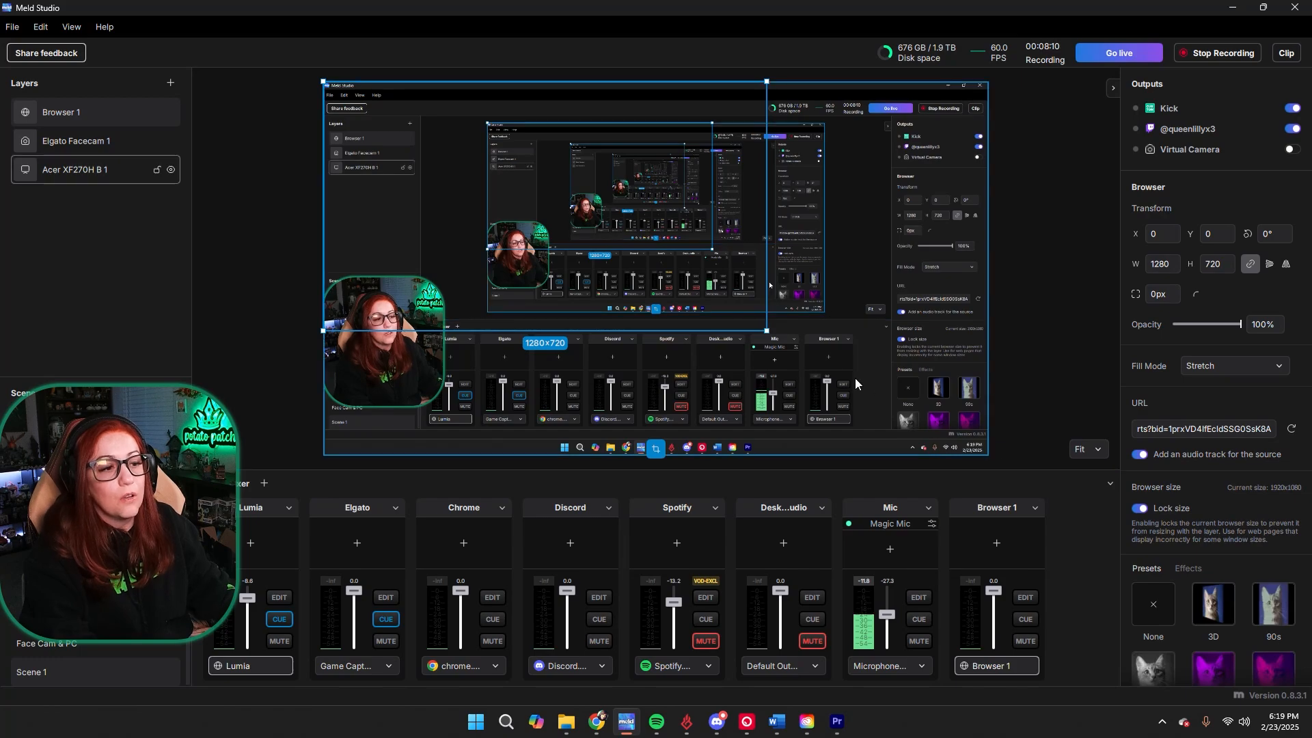
# Enlarge the browser layer to fill the 1920×1080 canvas and turn on Cue for its audio channel
pyautogui.moveTo(767, 330); pyautogui.dragTo(989, 454)
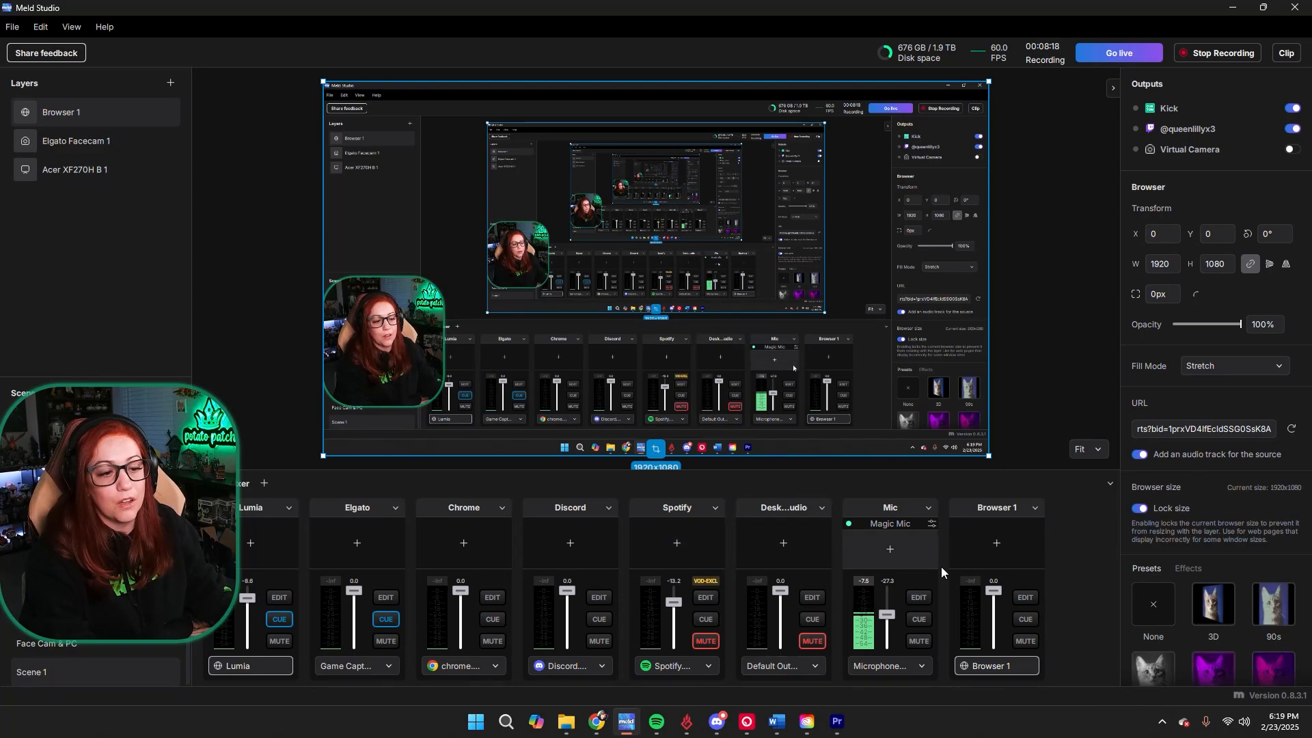
pyautogui.click(1026, 619)
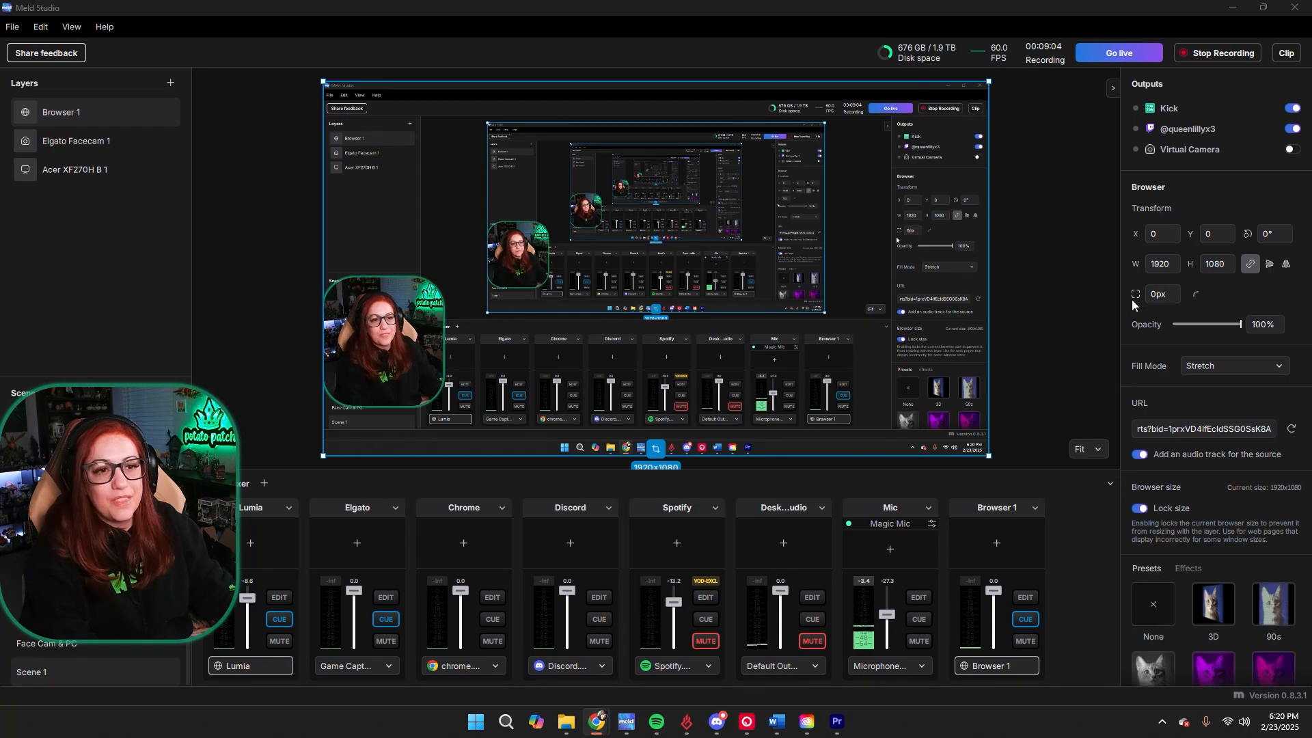
pyautogui.moveTo(724, 316)
pyautogui.mouseDown()
pyautogui.moveTo(727, 412)
pyautogui.moveTo(724, 309)
pyautogui.mouseUp()
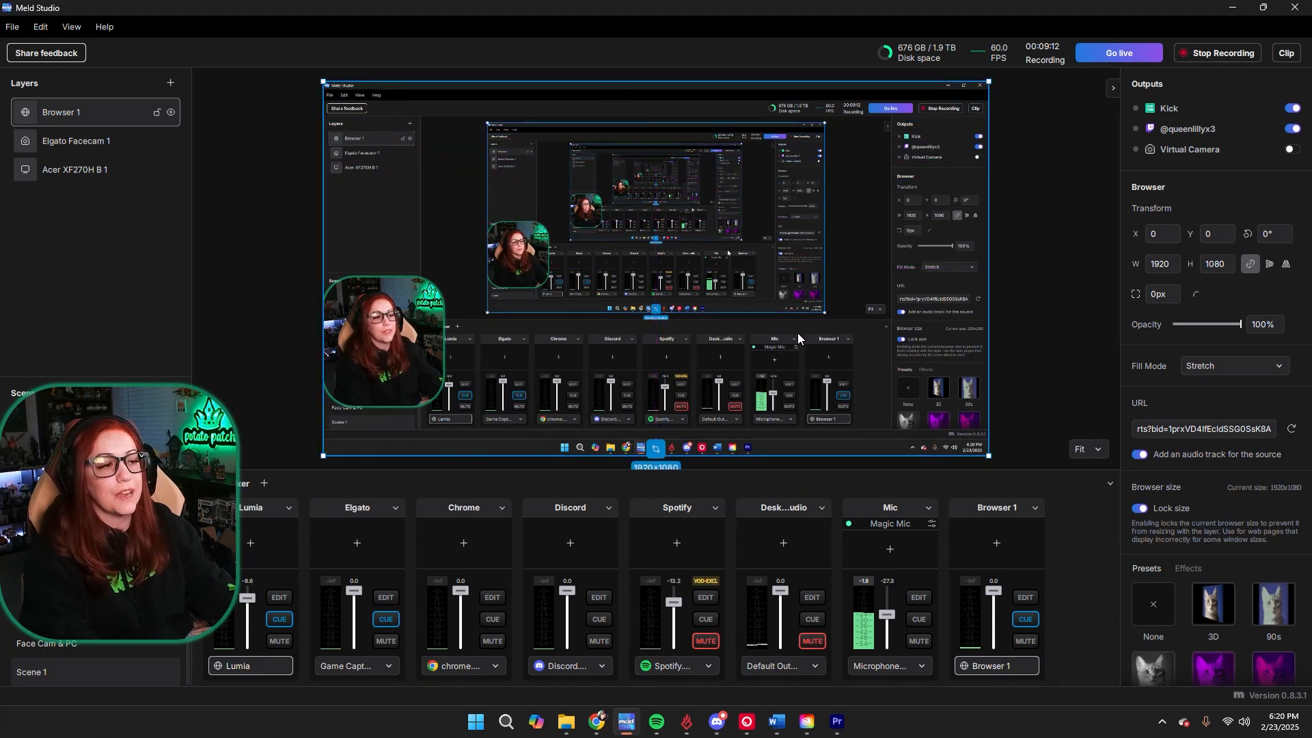
# Rename the browser layer as Kick Alerts
pyautogui.doubleClick(86, 113)
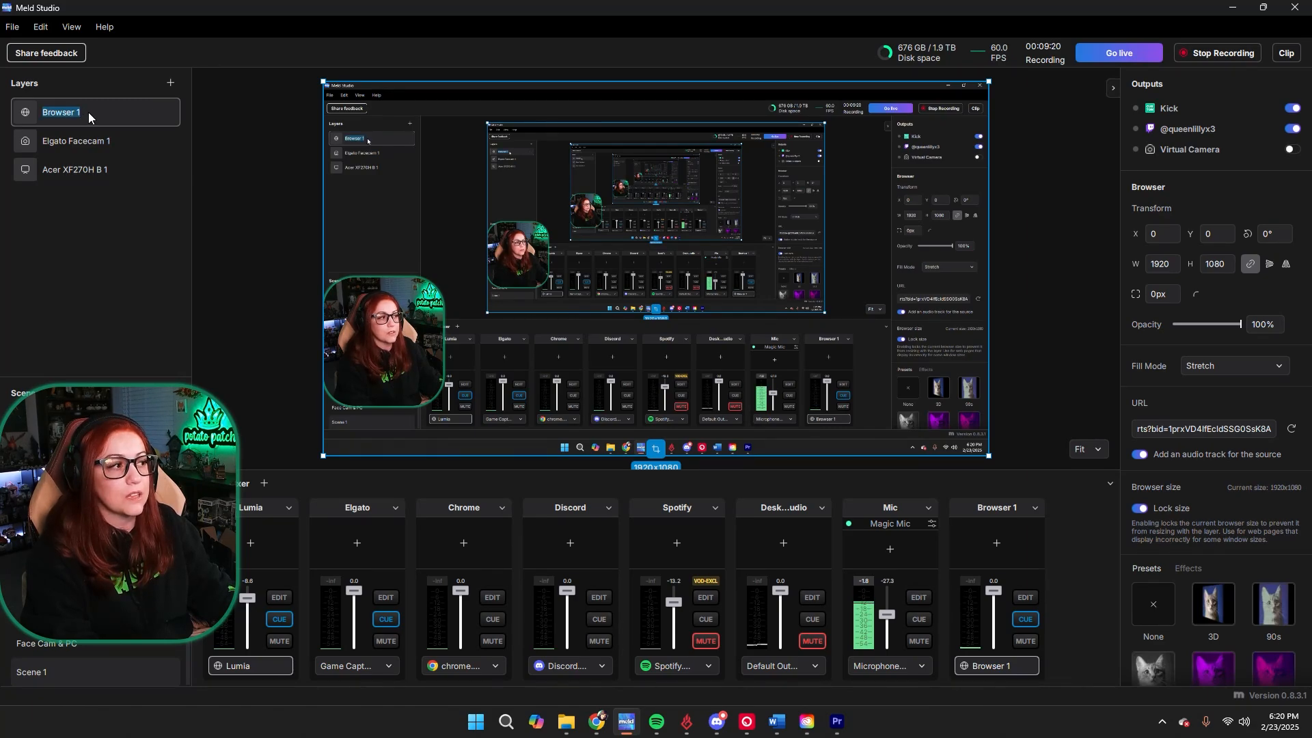
pyautogui.write('Aler')
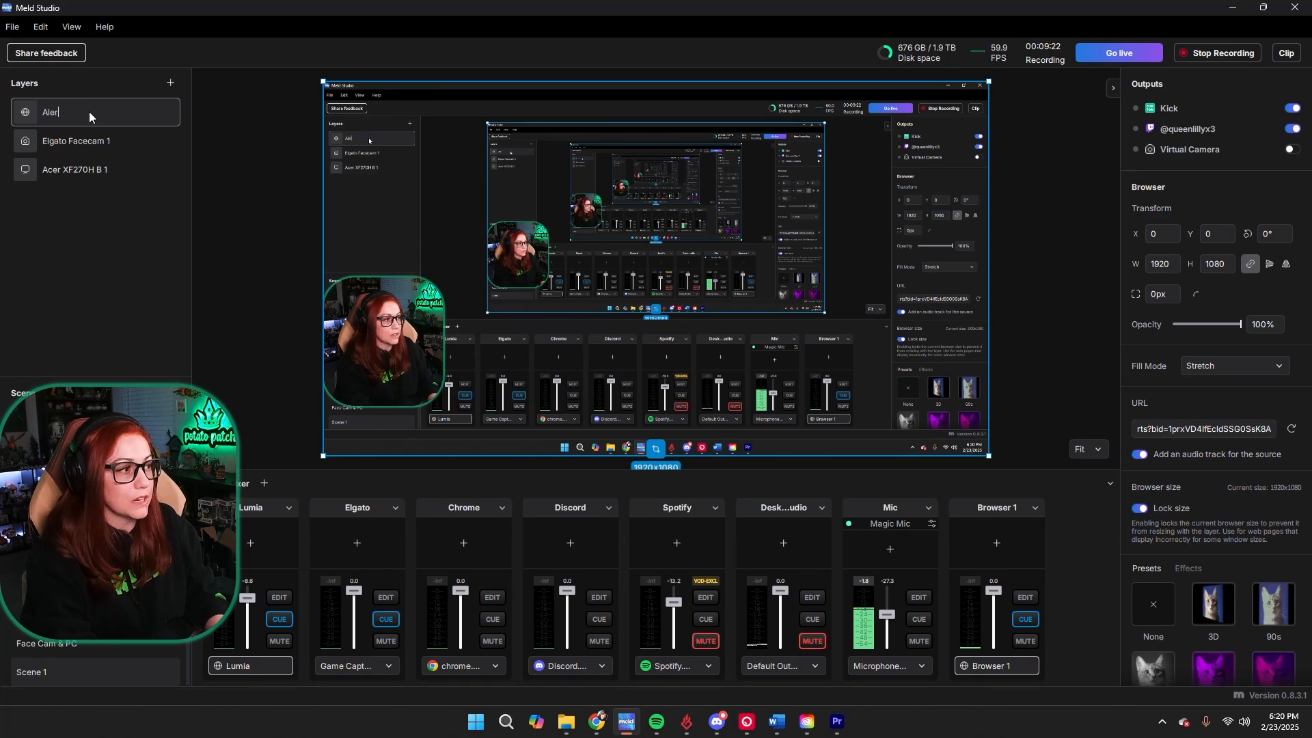
pyautogui.write('t')
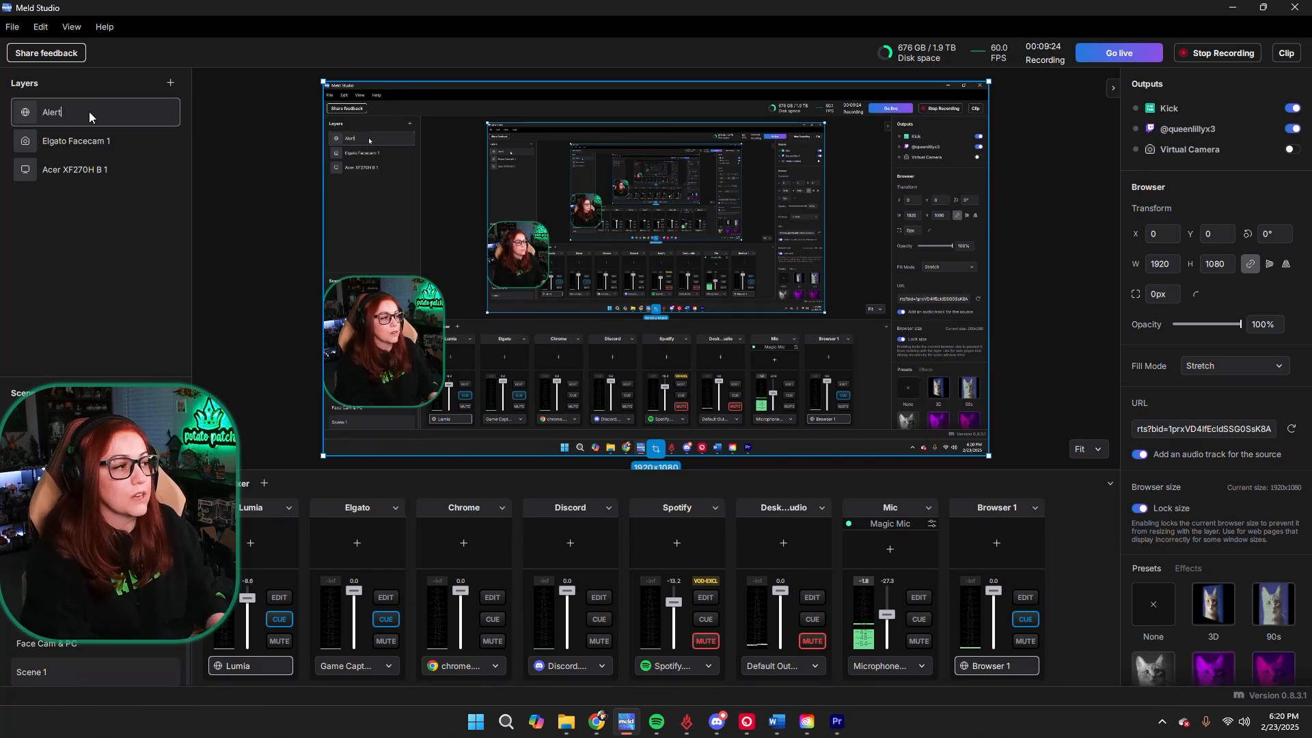
pyautogui.hotkey('ctrl', 'a')
pyautogui.write('Kick Aler')
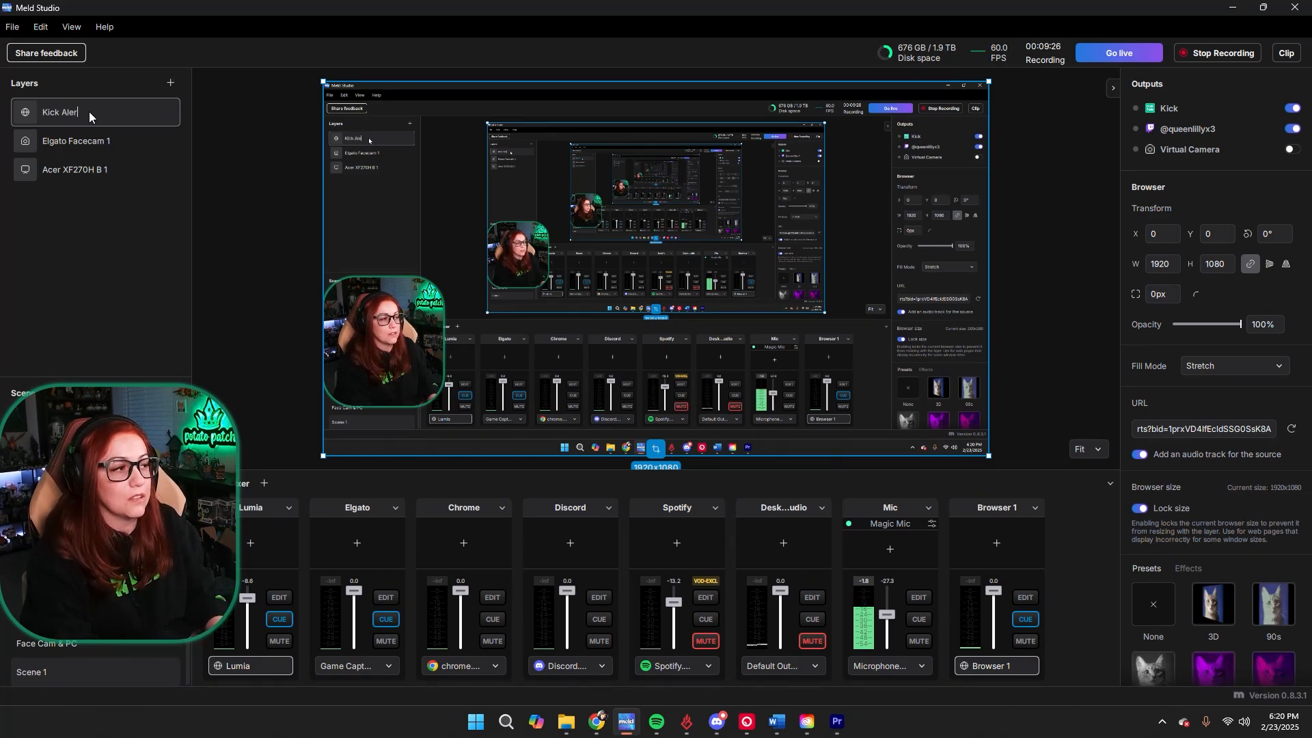
pyautogui.write('ts')
pyautogui.press('Return')
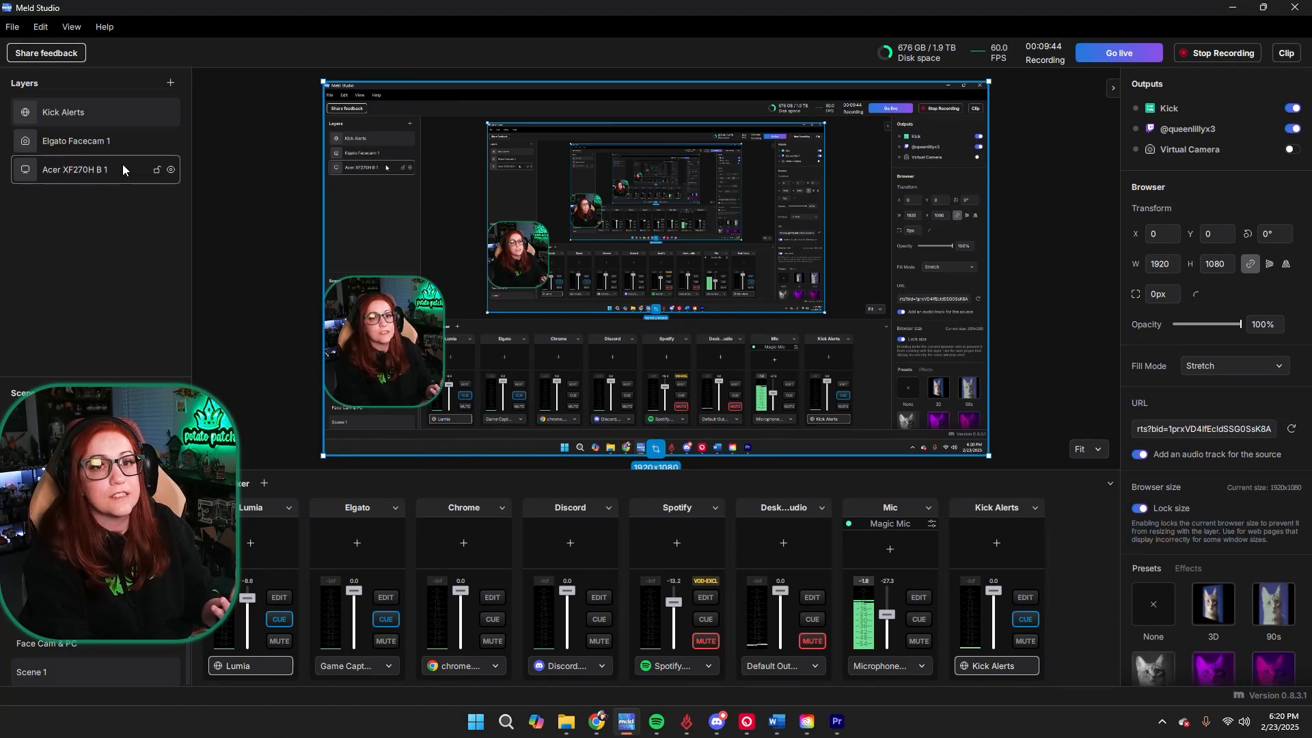
# Add a duplicator layer that mirrors the Kappa layer from the InBetween scene
pyautogui.click(169, 82)
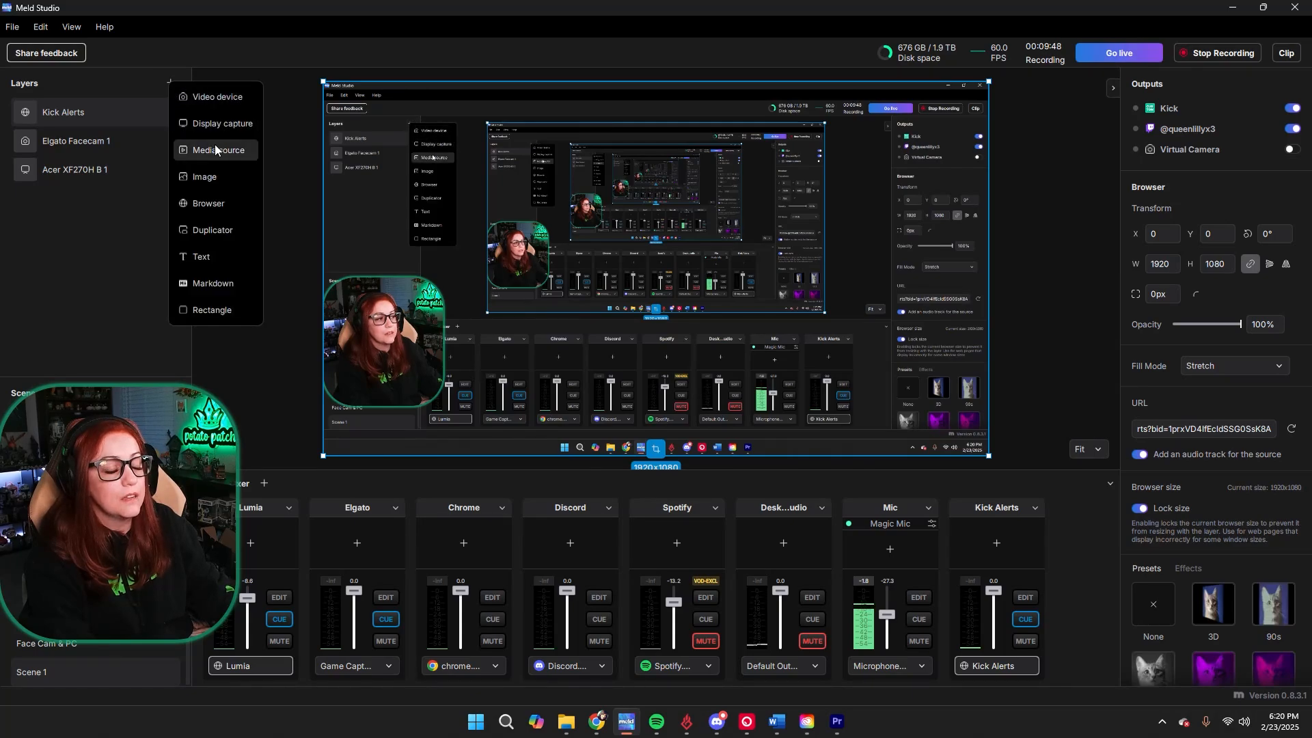
pyautogui.click(224, 232)
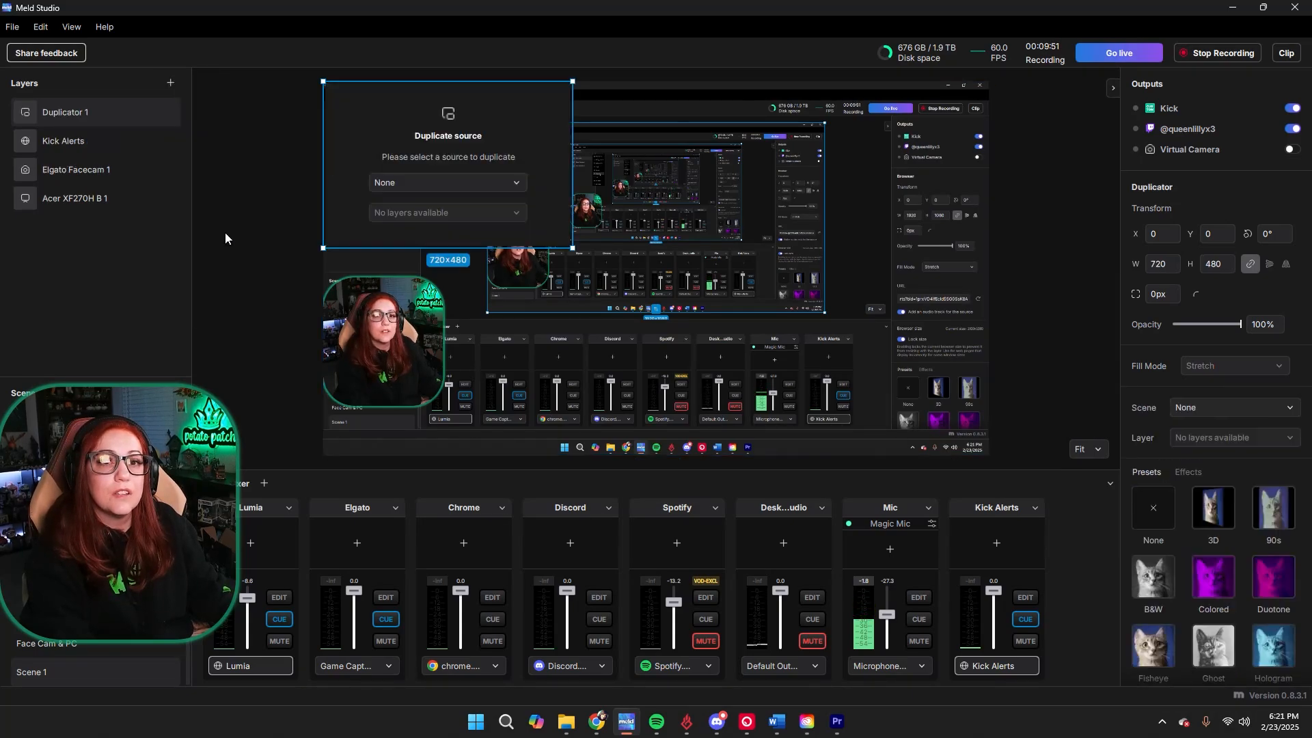
pyautogui.click(450, 185)
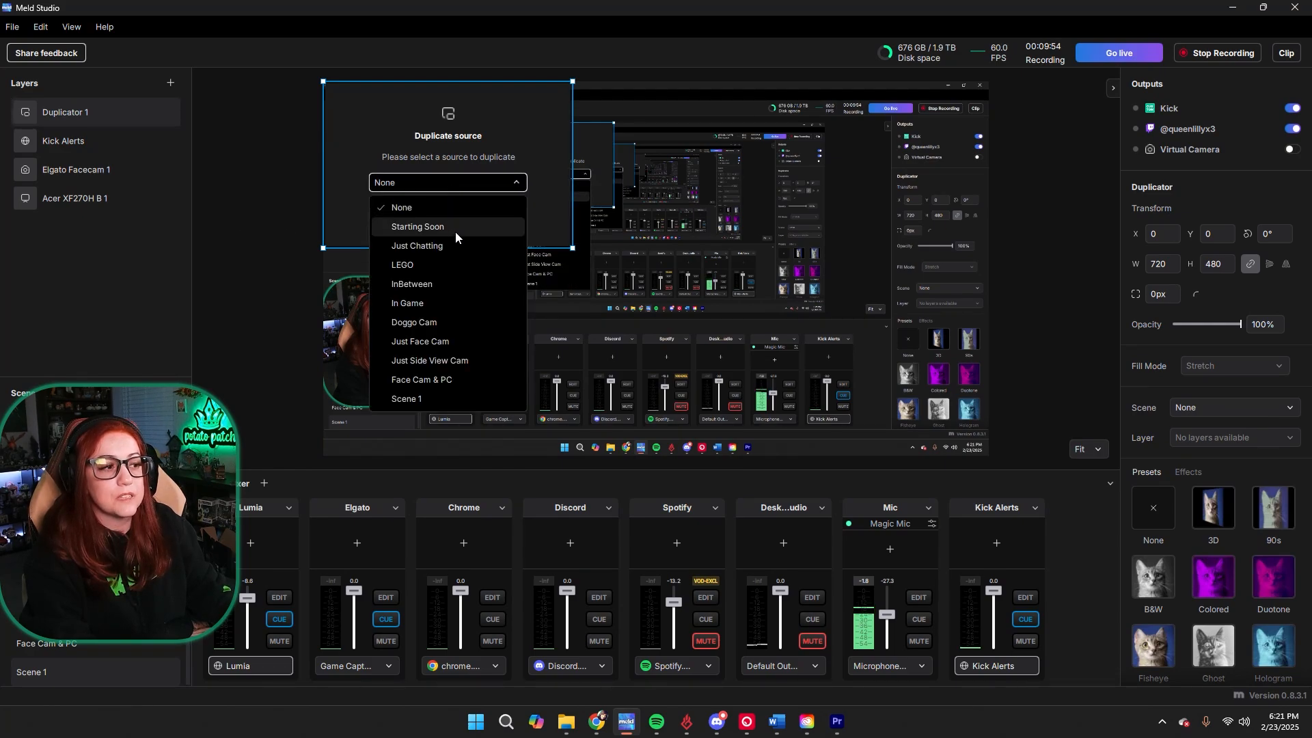
pyautogui.click(448, 283)
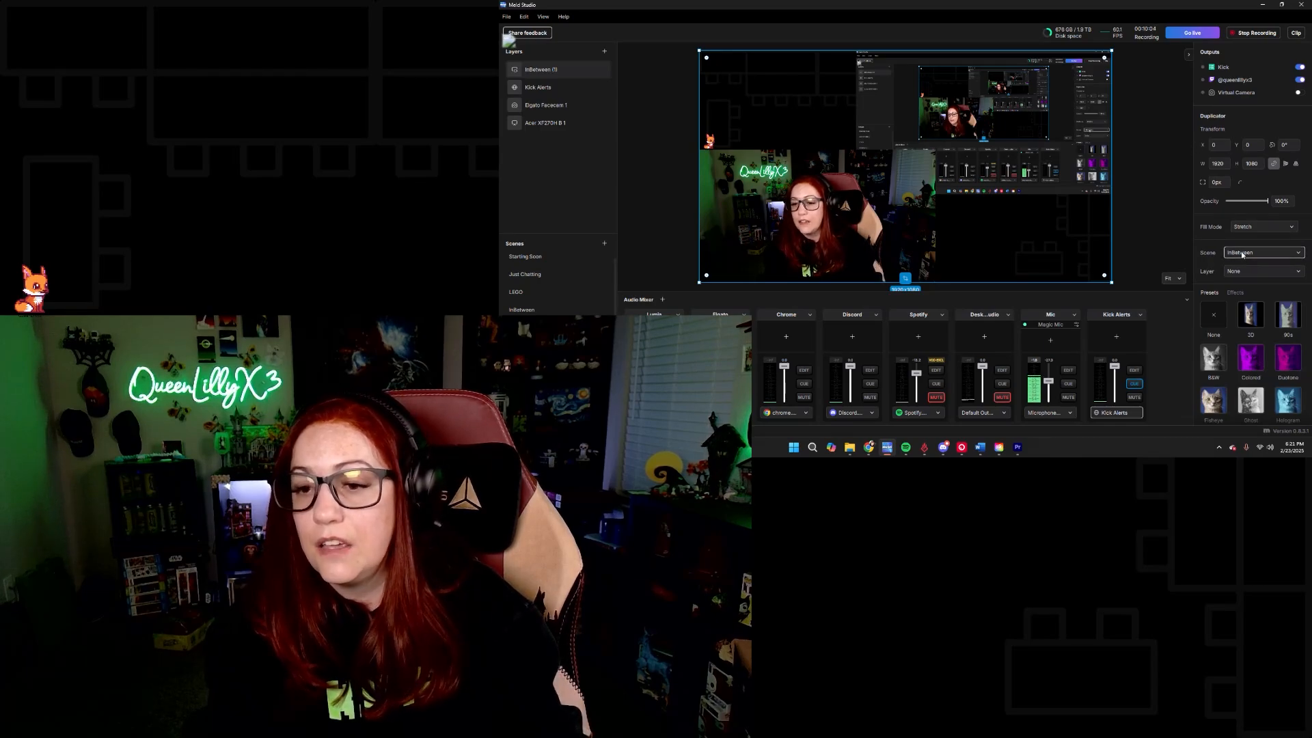
pyautogui.click(1241, 273)
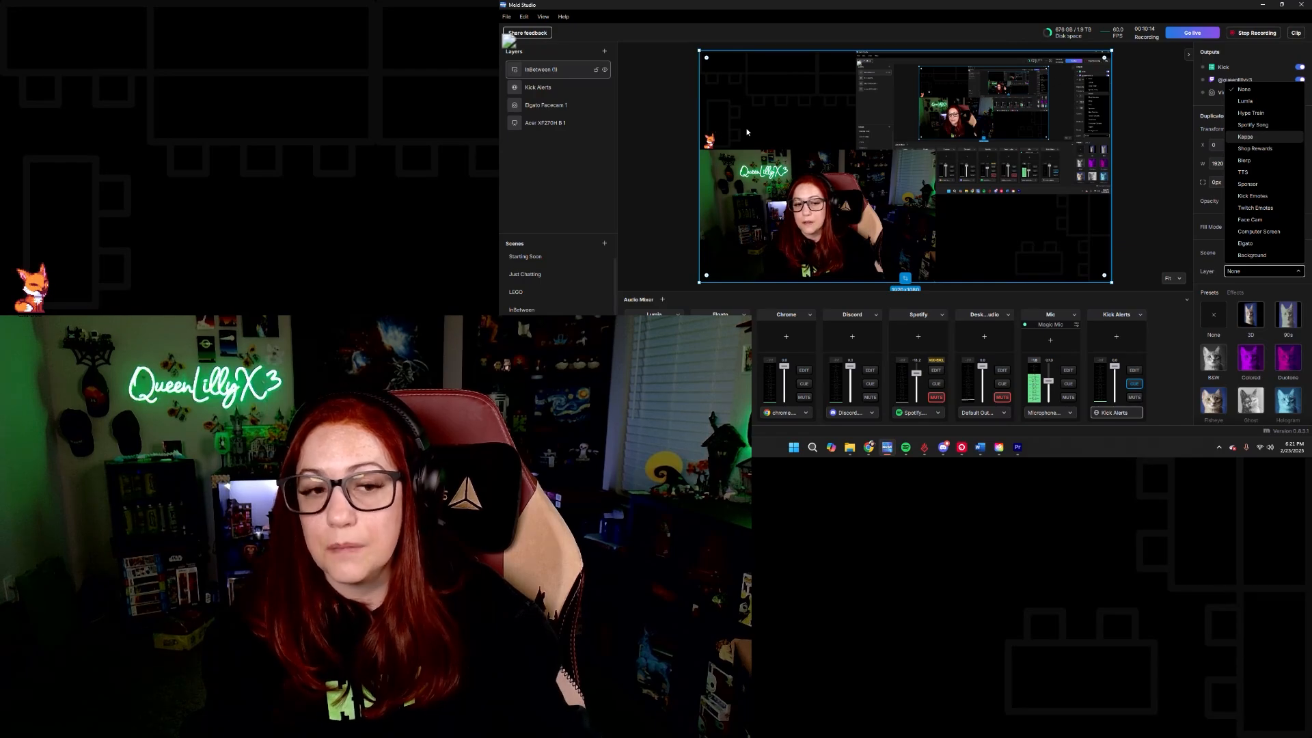
pyautogui.click(1246, 137)
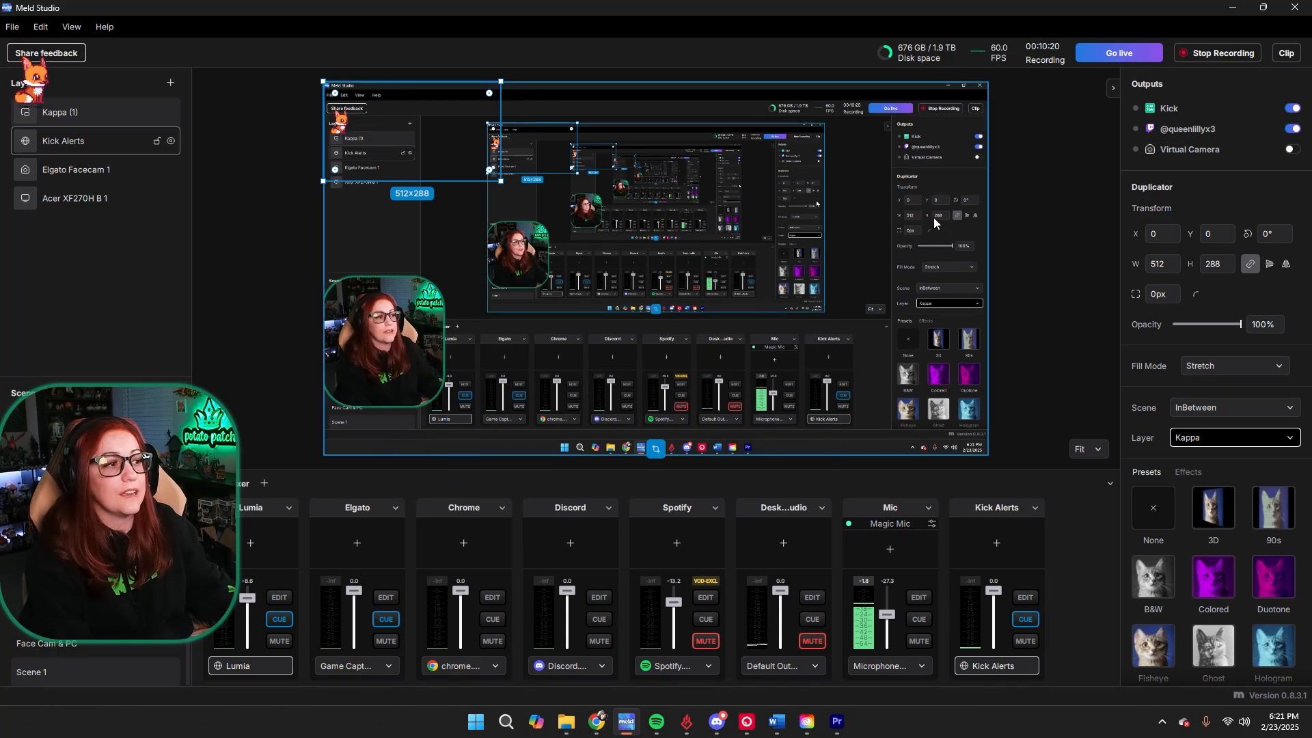
# Move the duplicated Kappa layer over the lower-left corner of the webcam, at about X -18, Y 777
pyautogui.moveTo(459, 155); pyautogui.dragTo(454, 418)
pyautogui.click(588, 403)
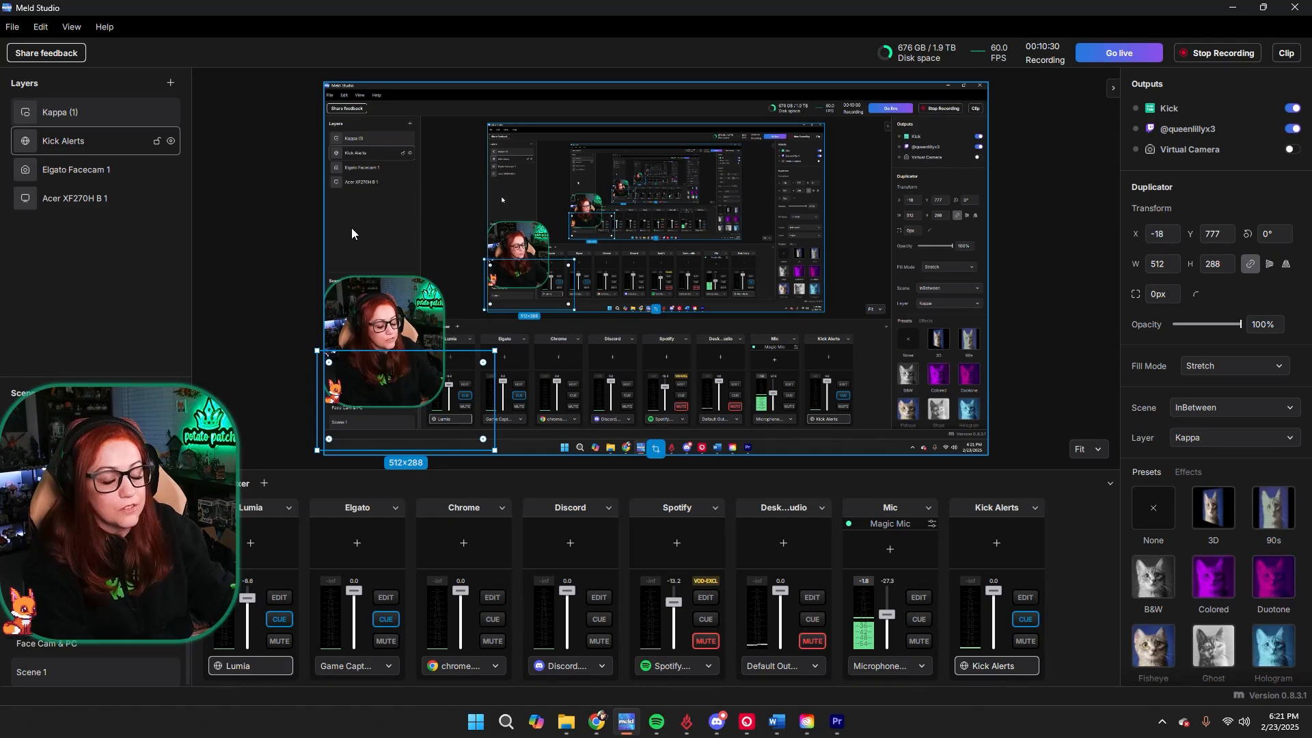
# Copy the Blerp browser layer from the InBetween scene and paste it into the new scene
pyautogui.click(236, 219)
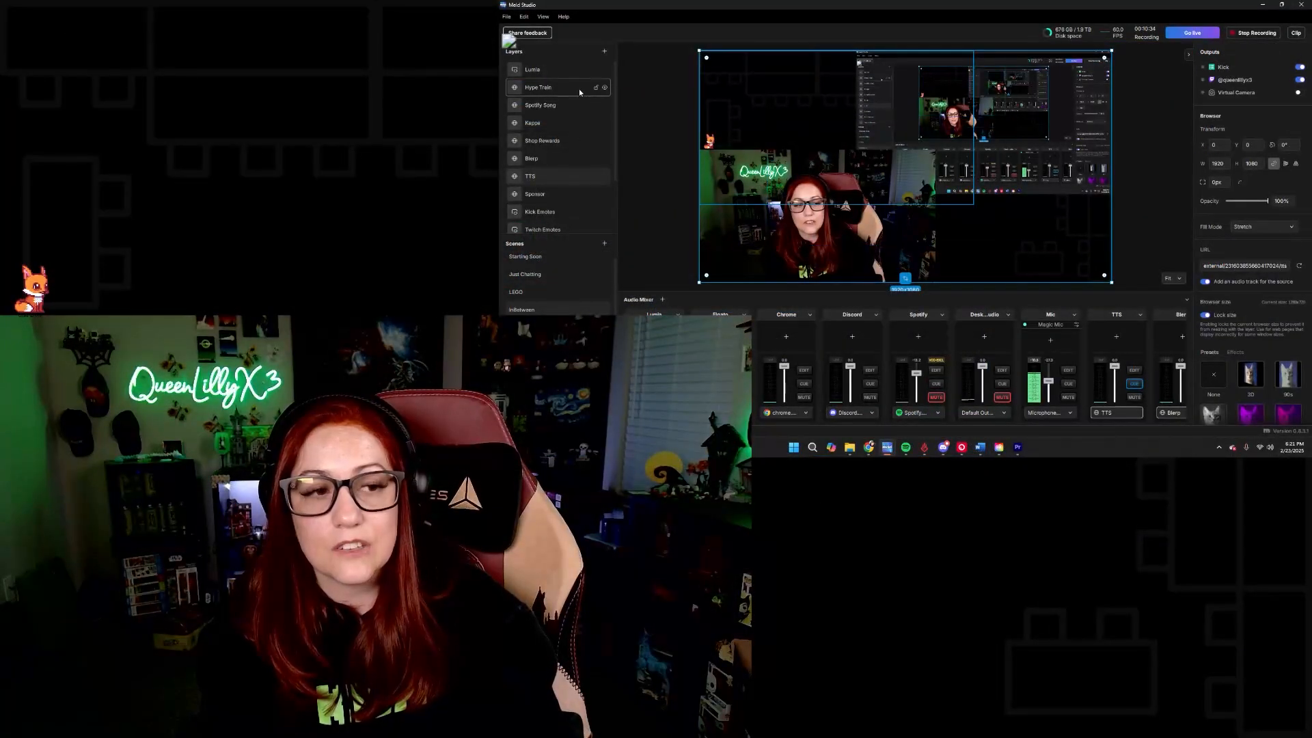
pyautogui.click(570, 154)
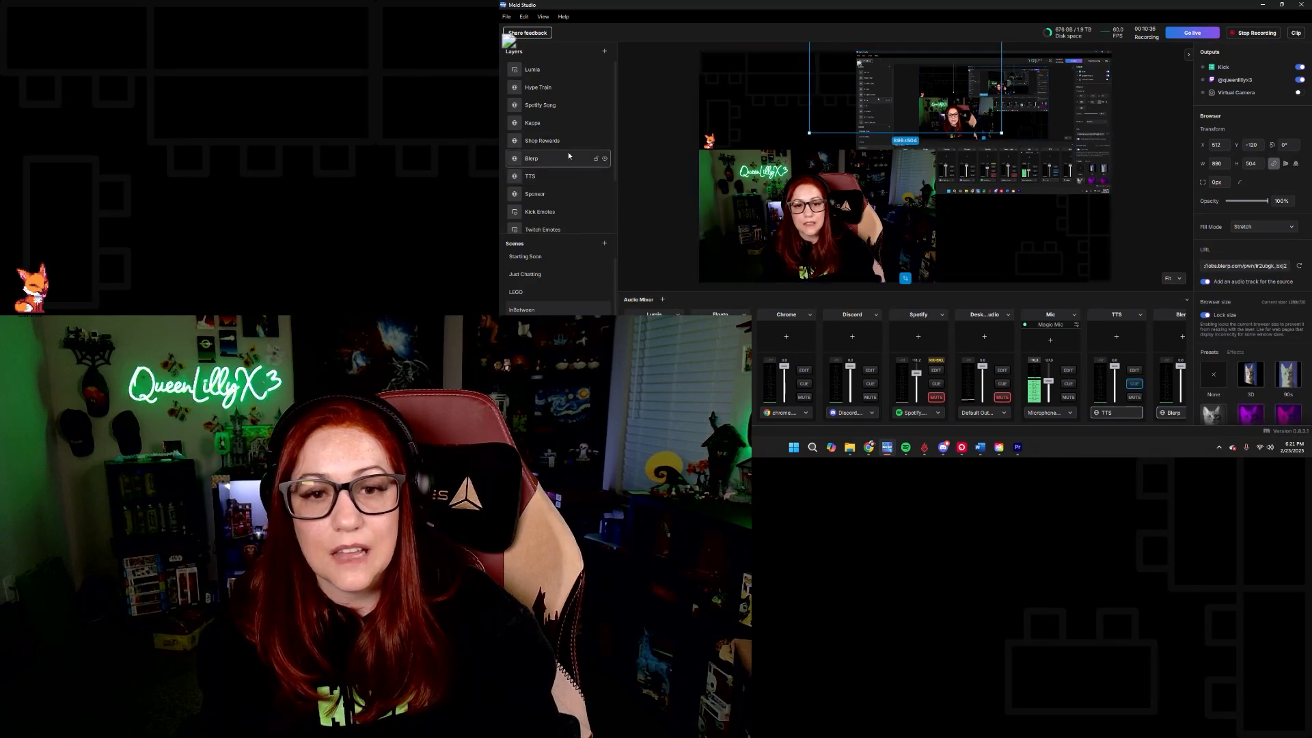
pyautogui.rightClick(569, 154)
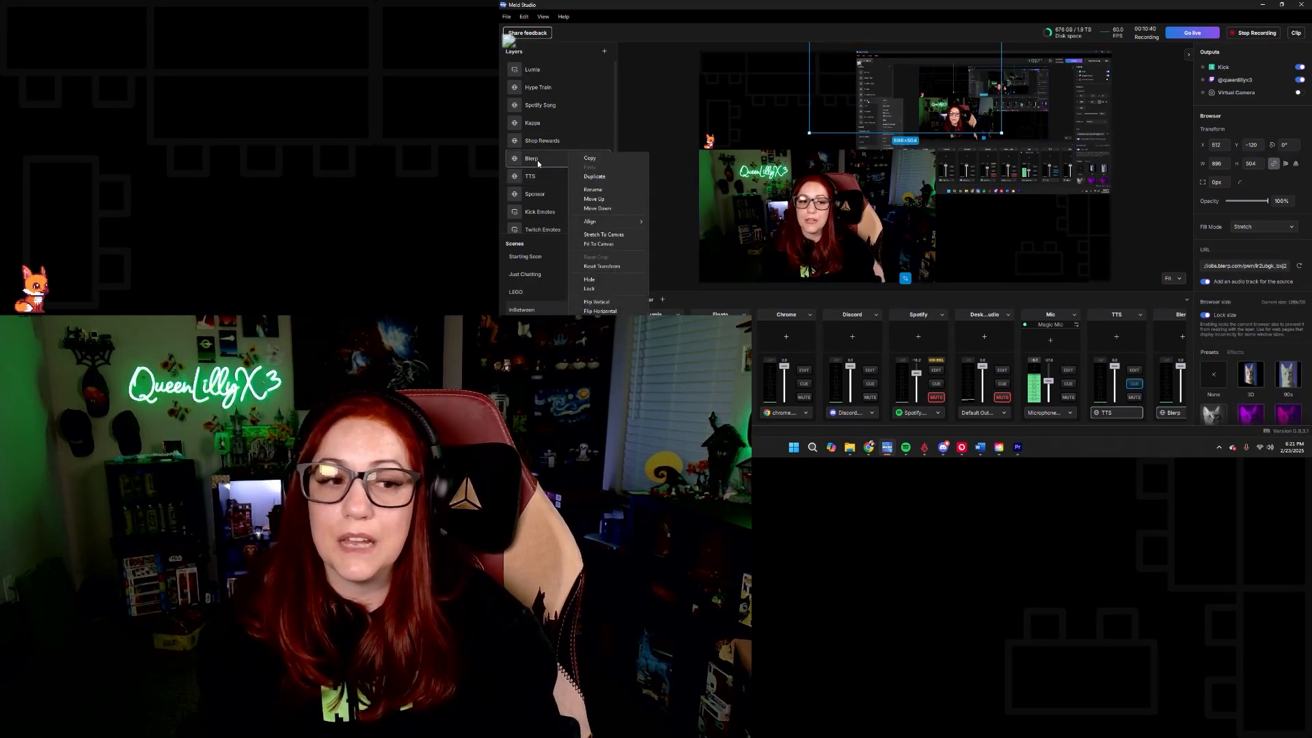
pyautogui.click(537, 160)
pyautogui.rightClick(543, 160)
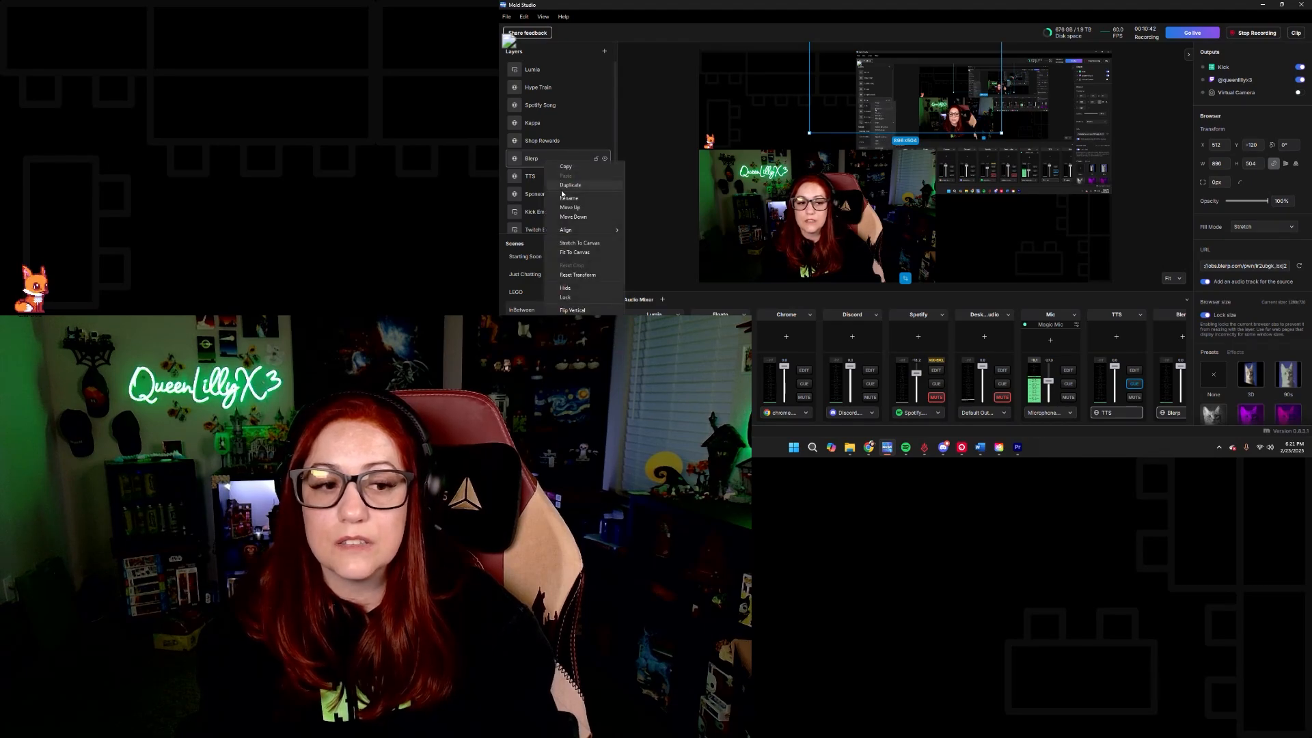
pyautogui.click(567, 167)
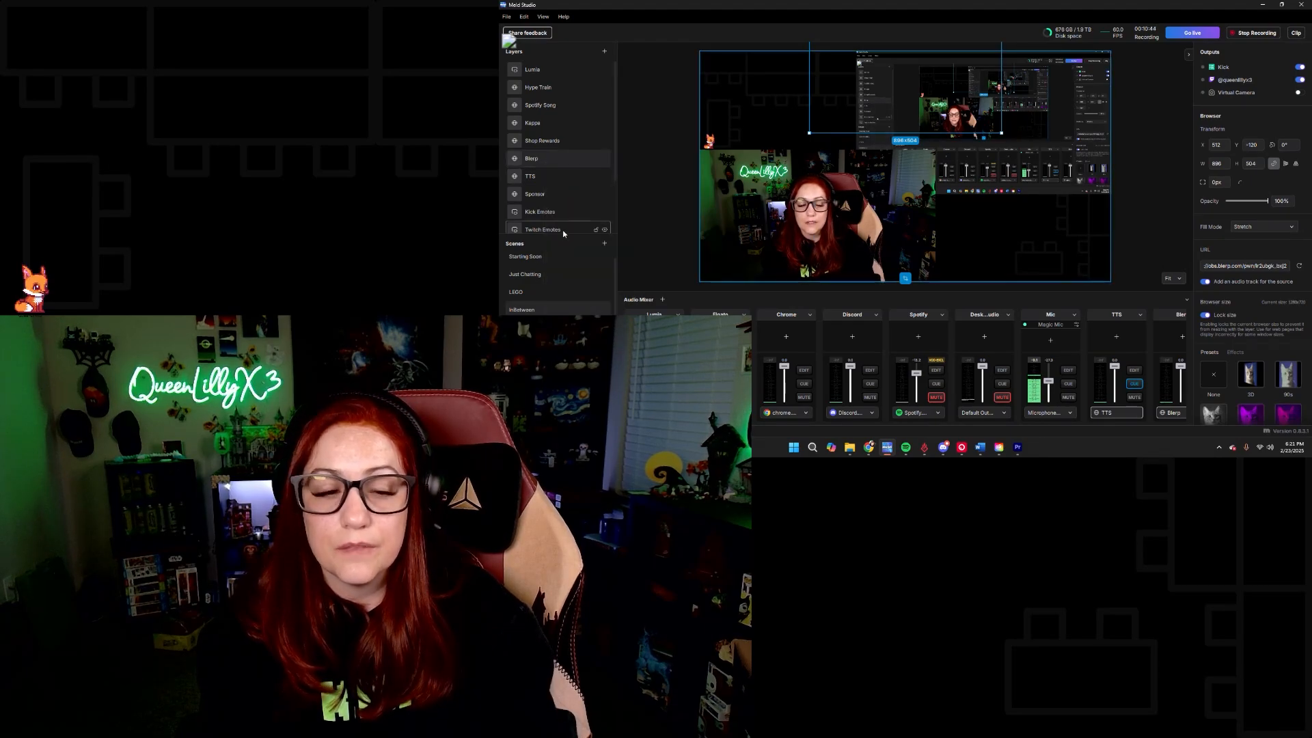
pyautogui.click(530, 415)
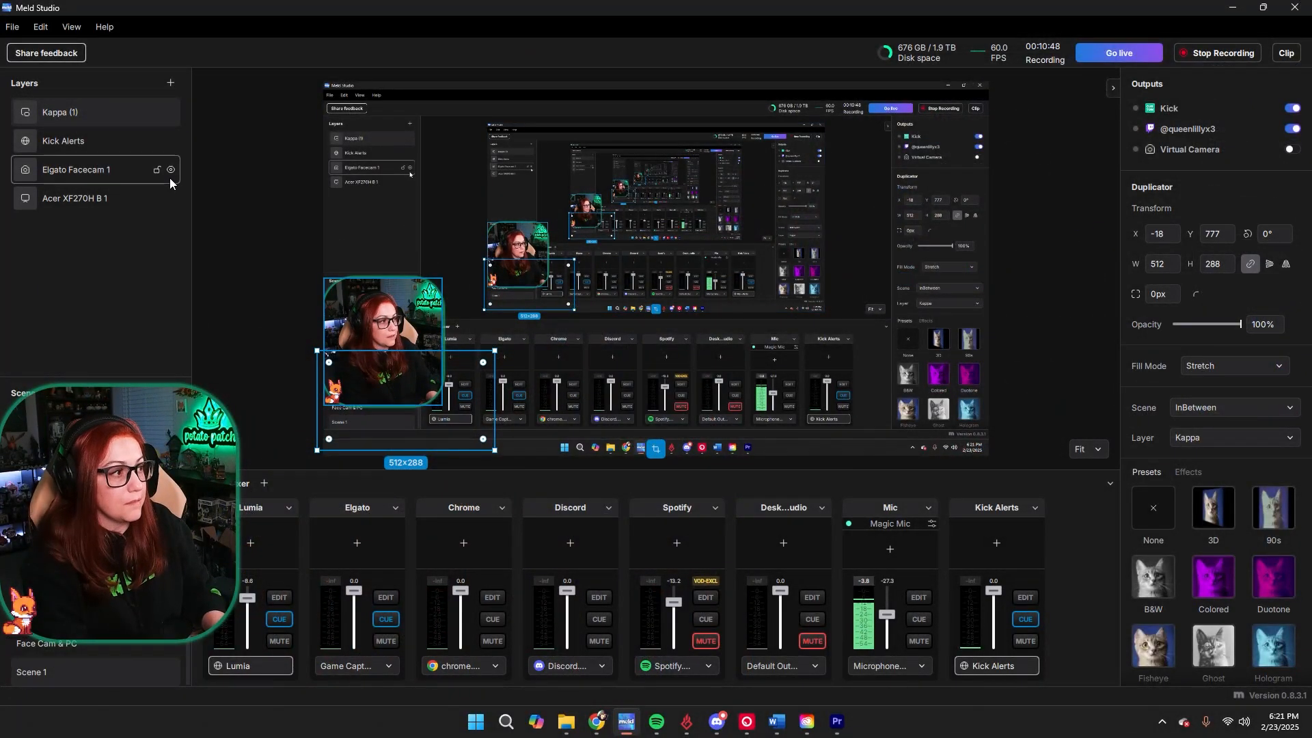
pyautogui.hotkey('ctrl', 'v')
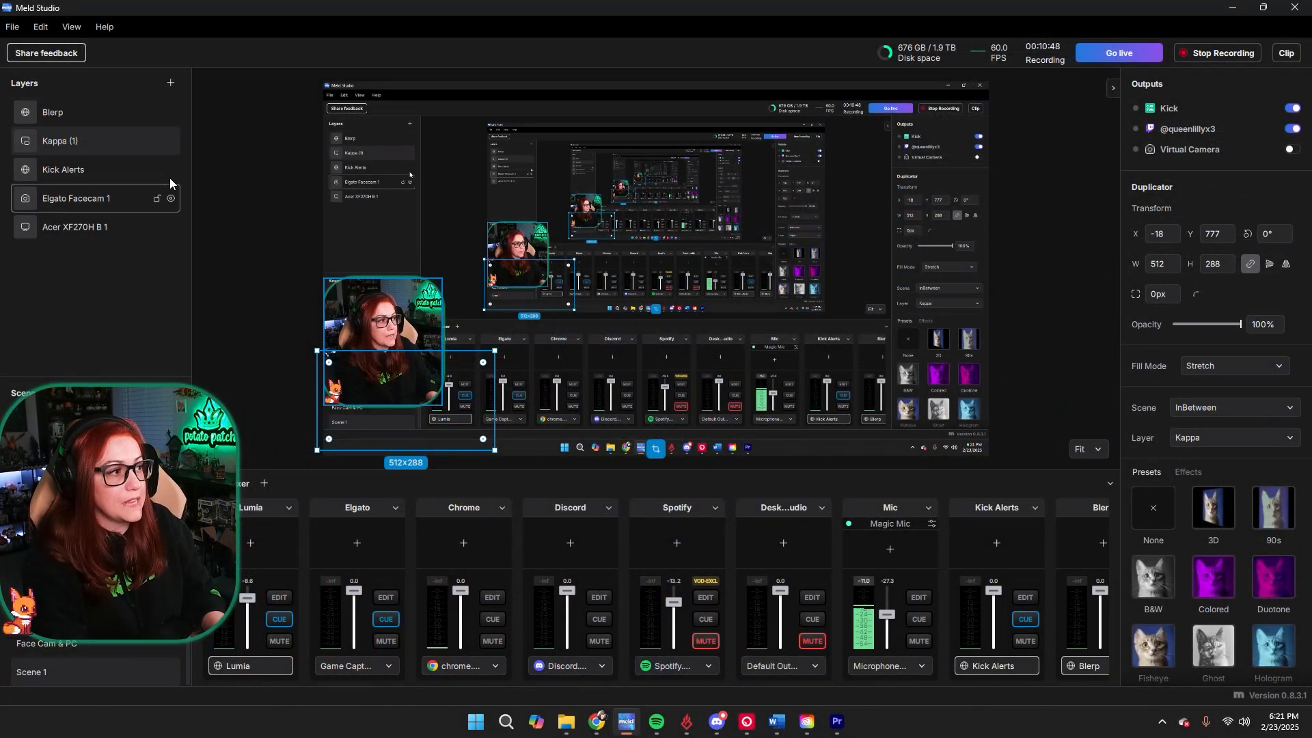
# Select the Blerp, Kick Alerts and Kappa (1) layers together as a multiple selection
pyautogui.click(113, 116)
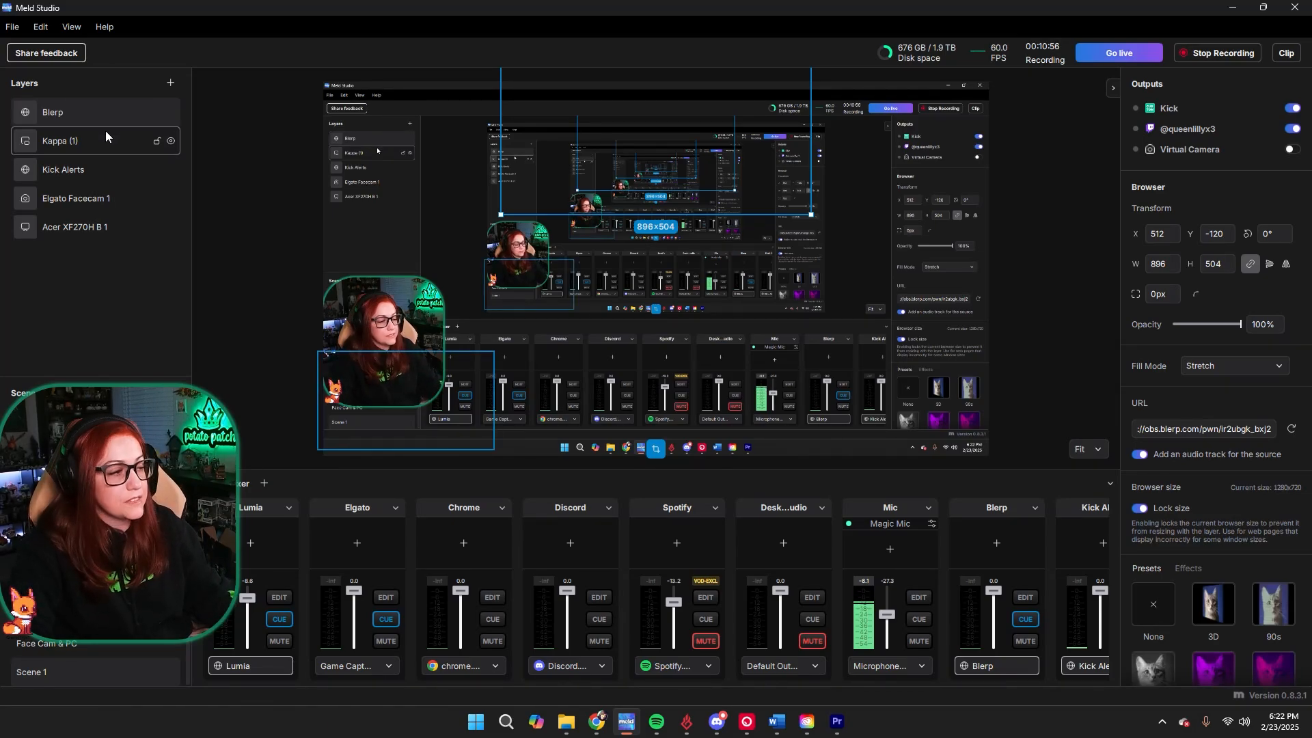
pyautogui.keyDown('ctrl'); pyautogui.click(100, 164); pyautogui.keyUp('ctrl')
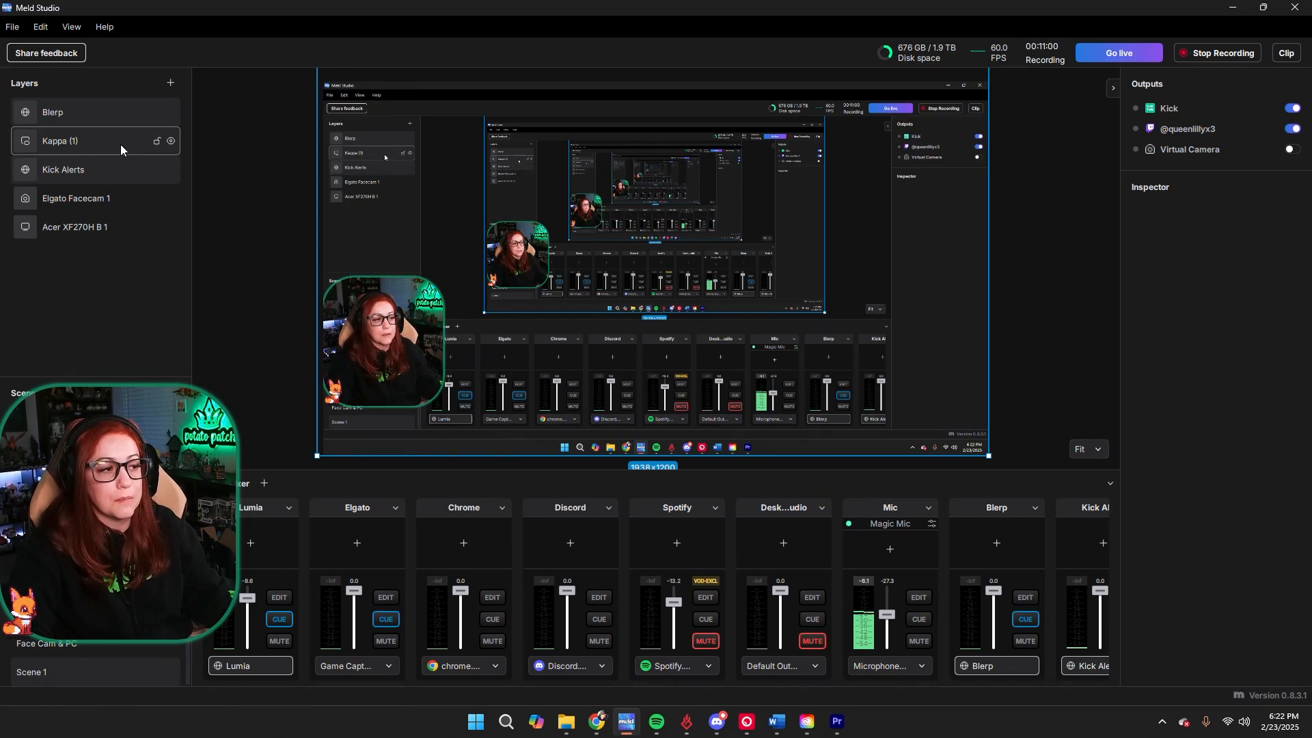
pyautogui.keyDown('ctrl'); pyautogui.click(120, 145); pyautogui.keyUp('ctrl')
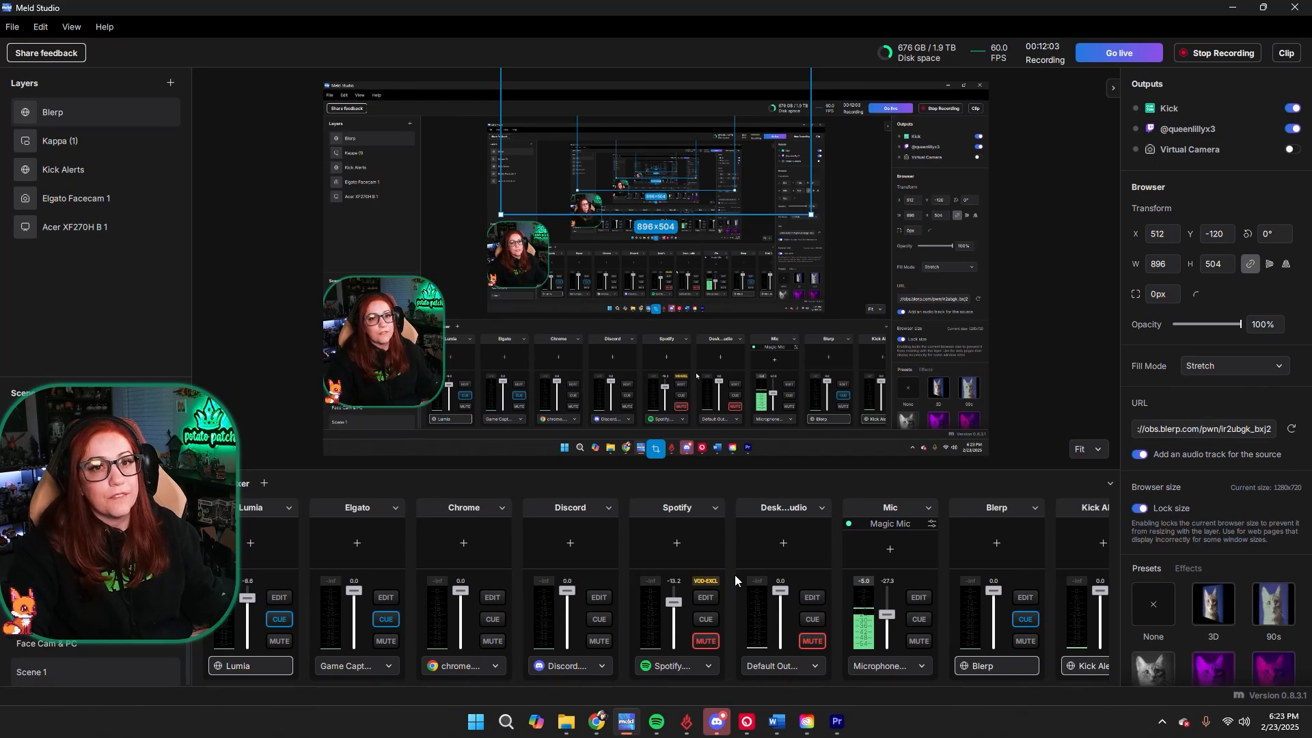
# Examine the track settings of the Spotify, desktop audio and Mic channels, including the exclusion from the Twitch VOD track
pyautogui.click(701, 599)
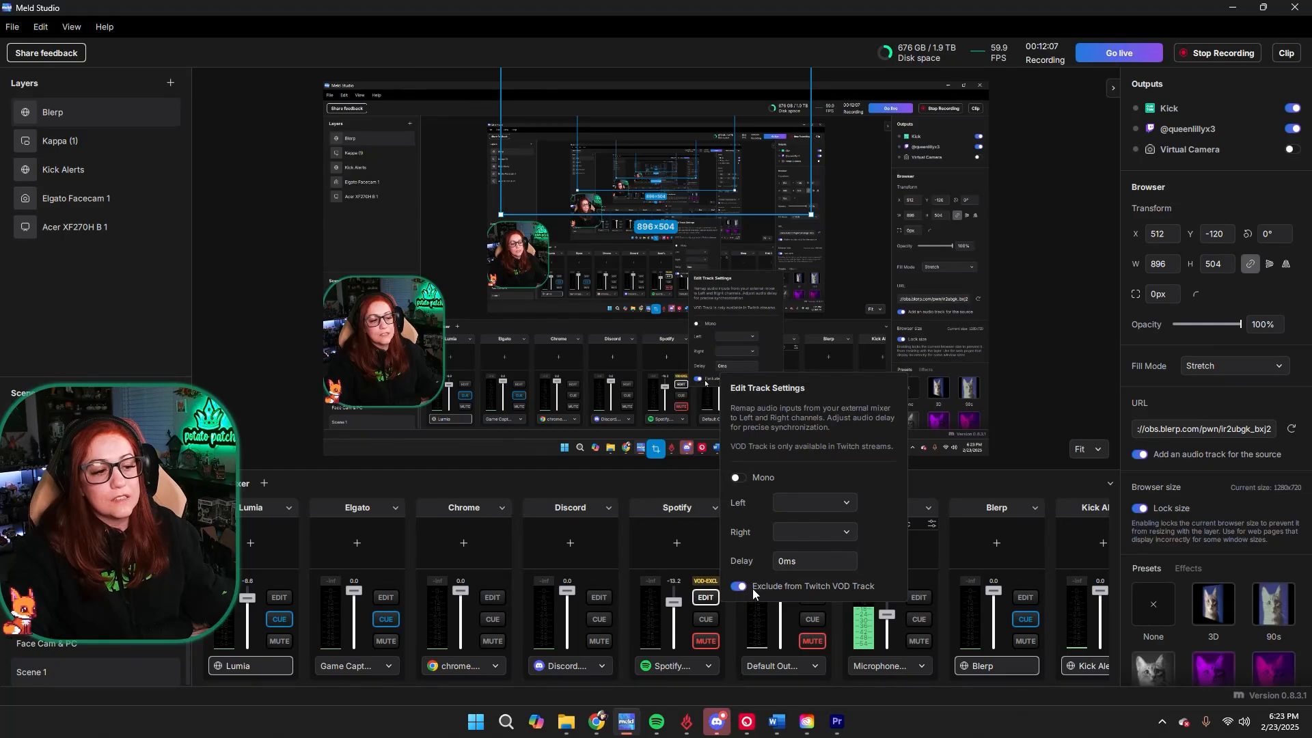
pyautogui.click(707, 597)
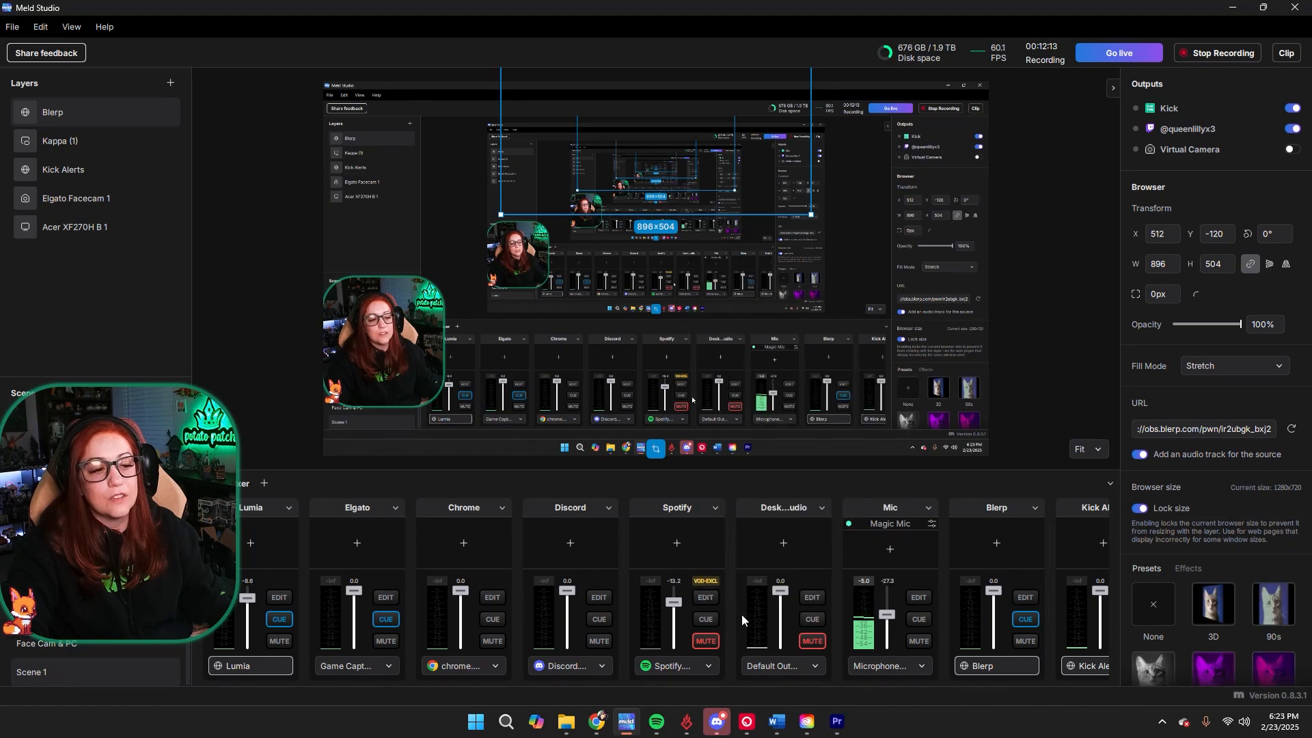
pyautogui.click(808, 598)
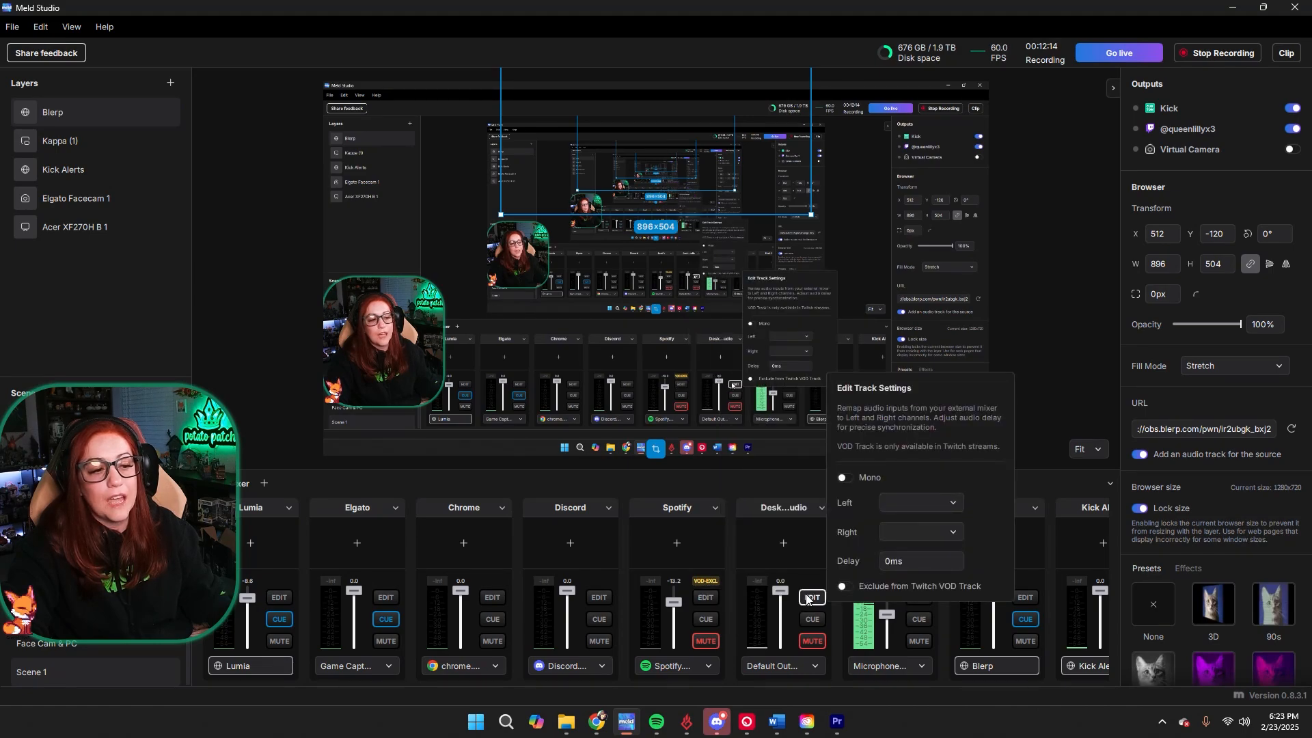
pyautogui.click(931, 584)
pyautogui.click(920, 598)
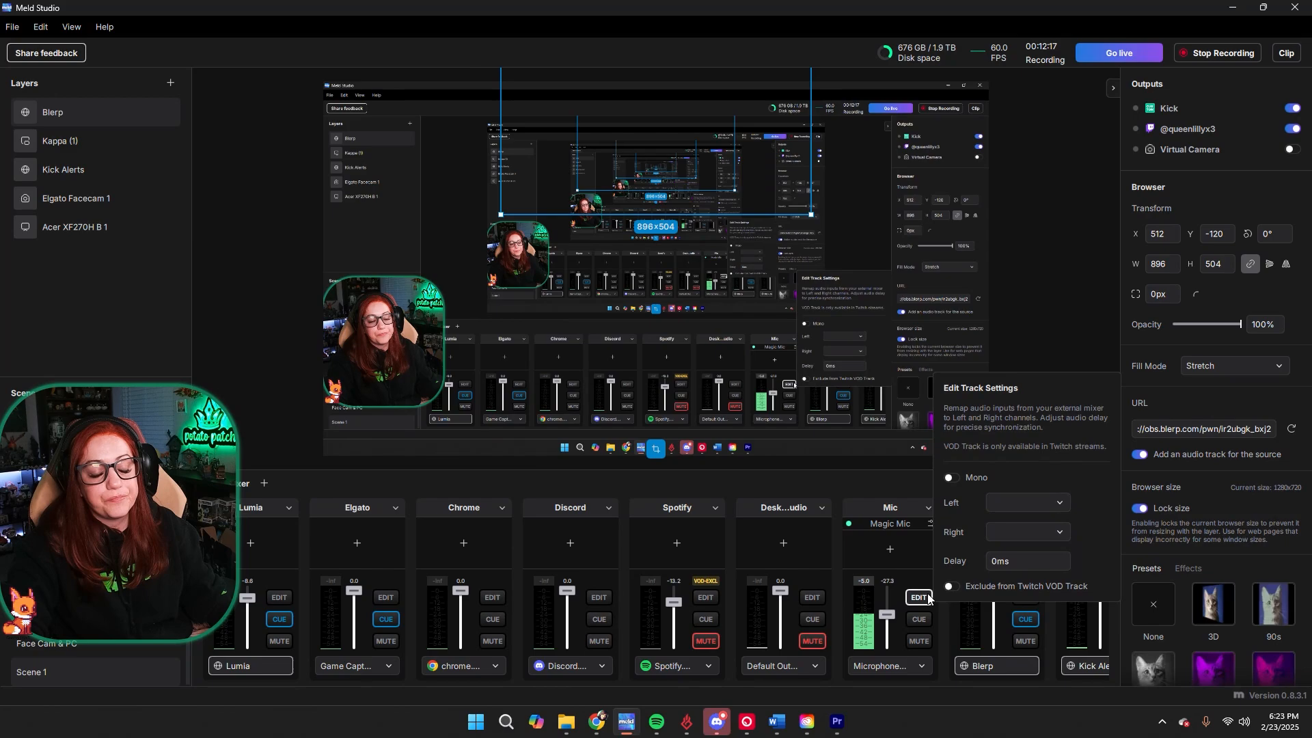
pyautogui.click(946, 614)
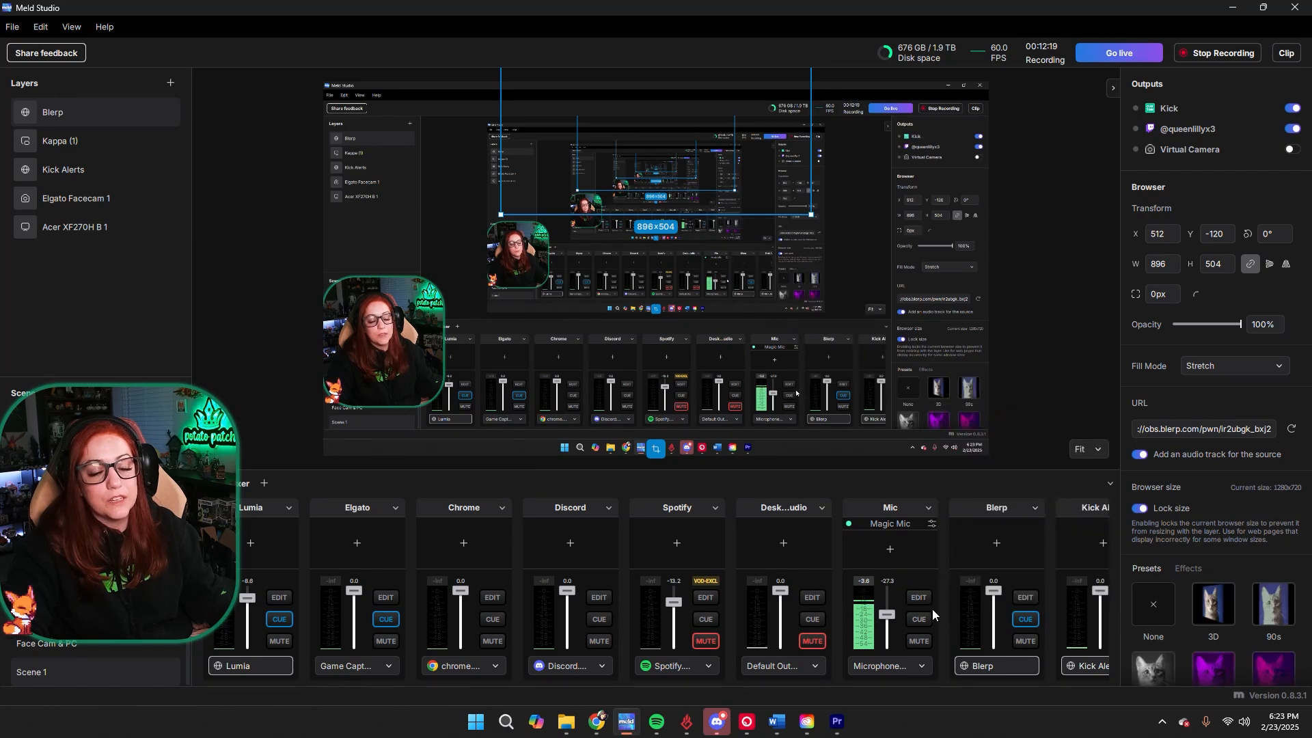
# Review the audio mixer channels across the full row, including the display capture and Kick Alerts tracks
pyautogui.hscroll(1, 932, 609)
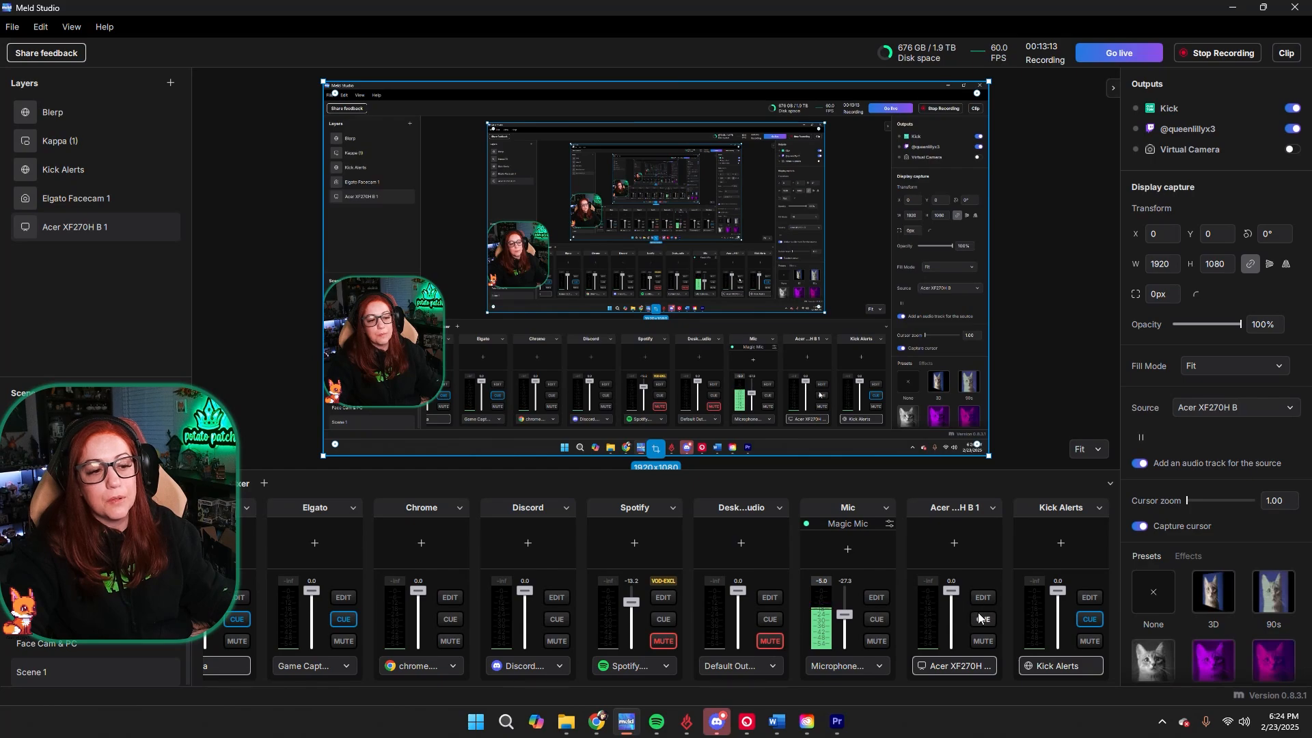
pyautogui.hscroll(-1, 1040, 580)
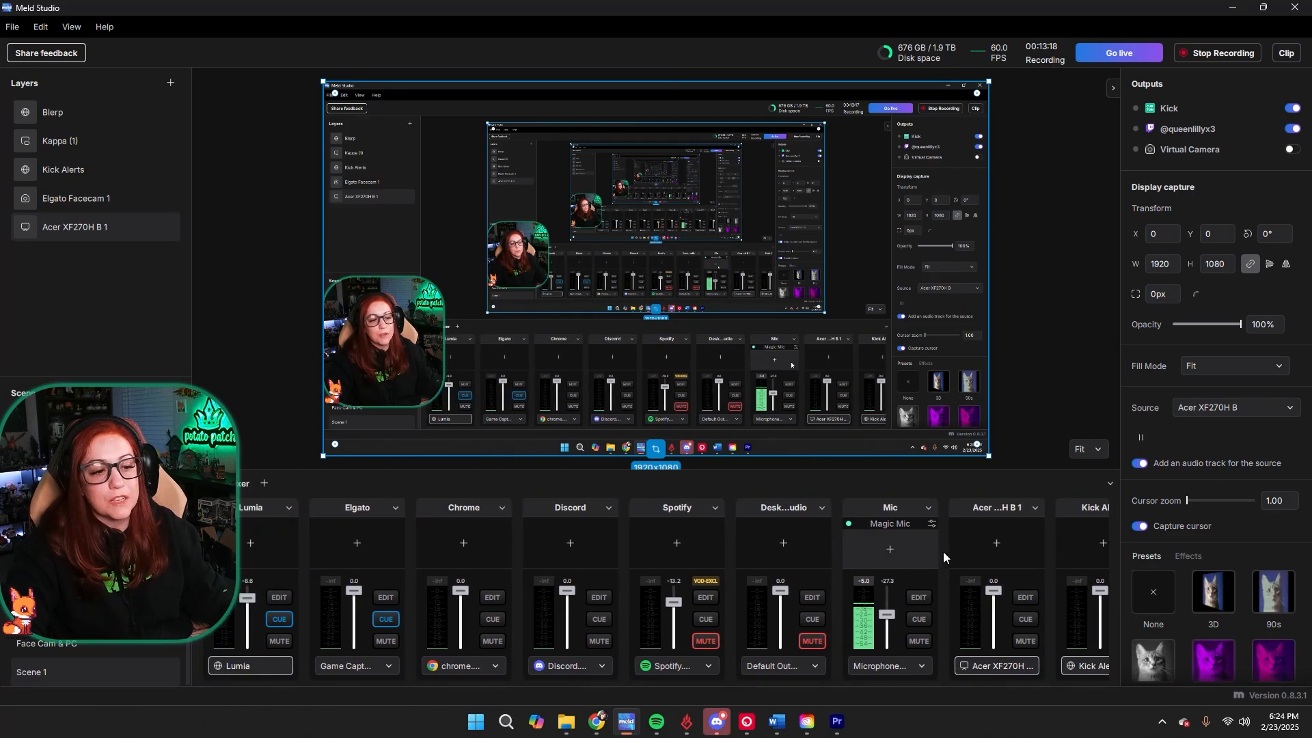
pyautogui.hscroll(1, 973, 554)
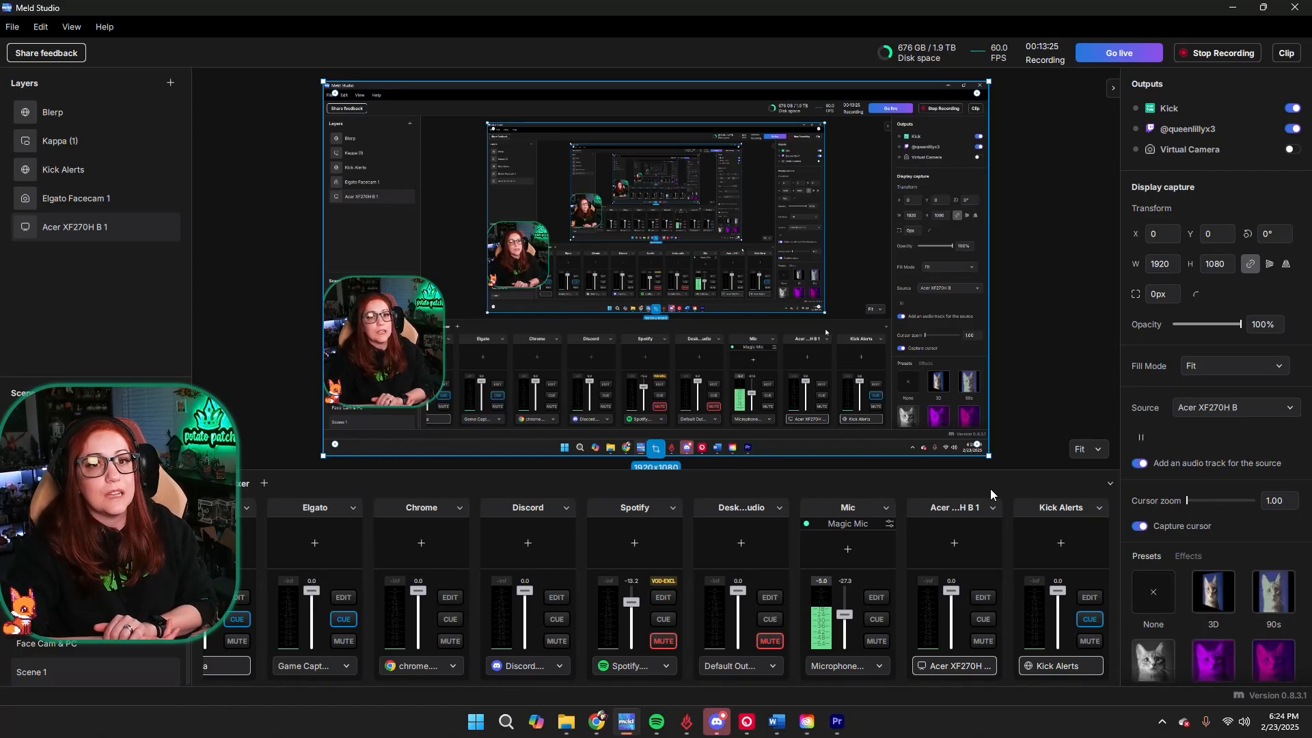
pyautogui.click(548, 642)
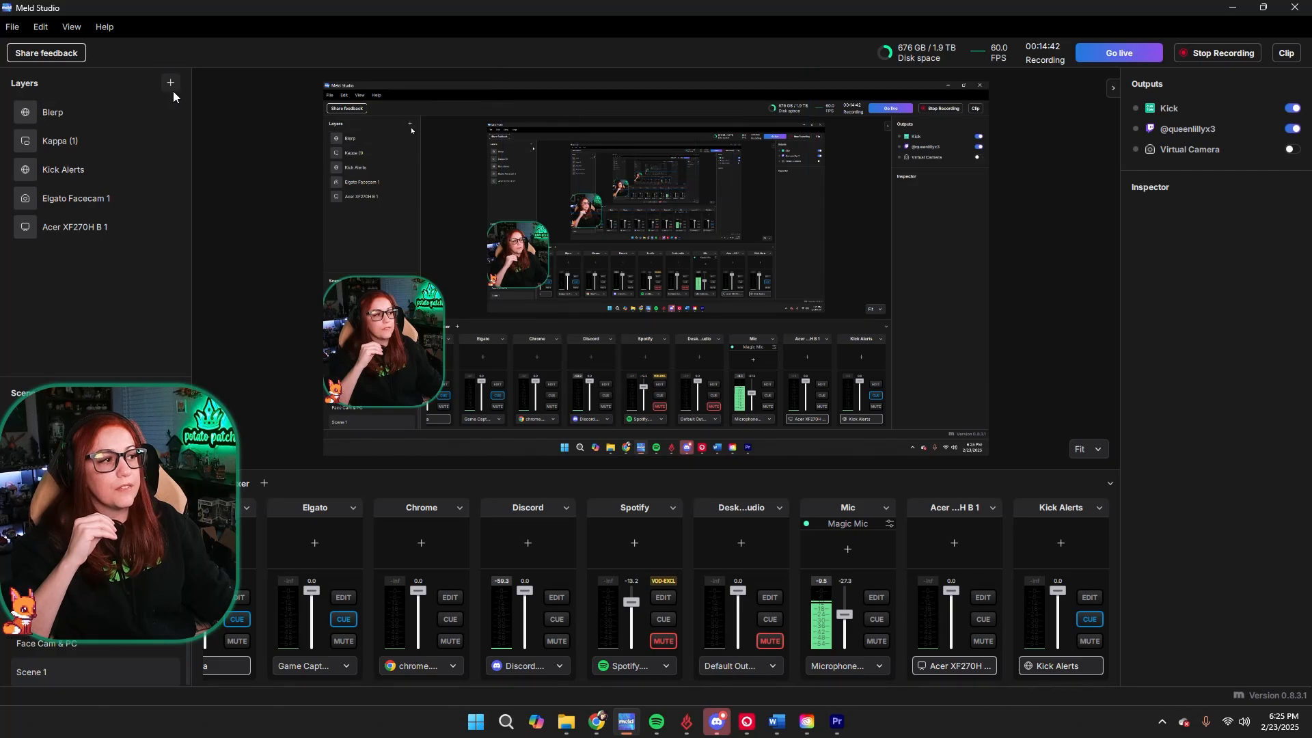
# Add a rectangle layer to the scene and set its fill color to #A90505
pyautogui.click(170, 84)
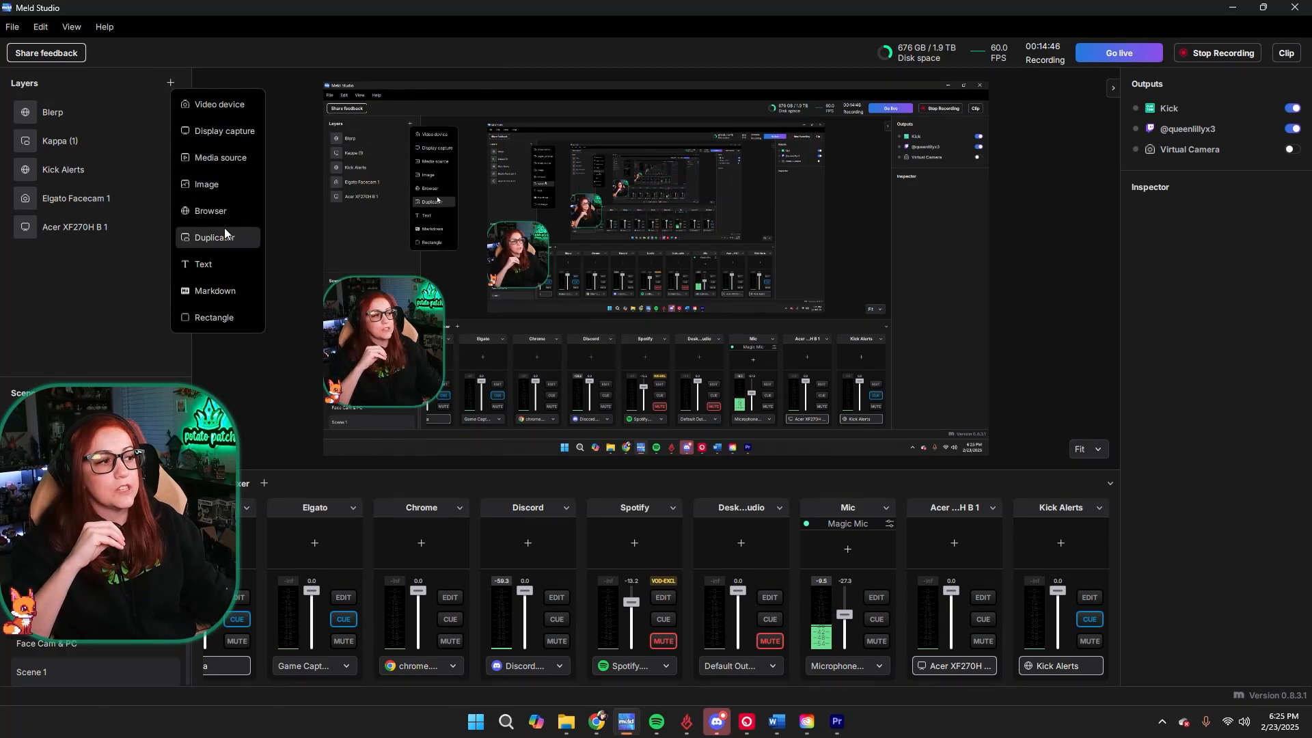
pyautogui.click(221, 322)
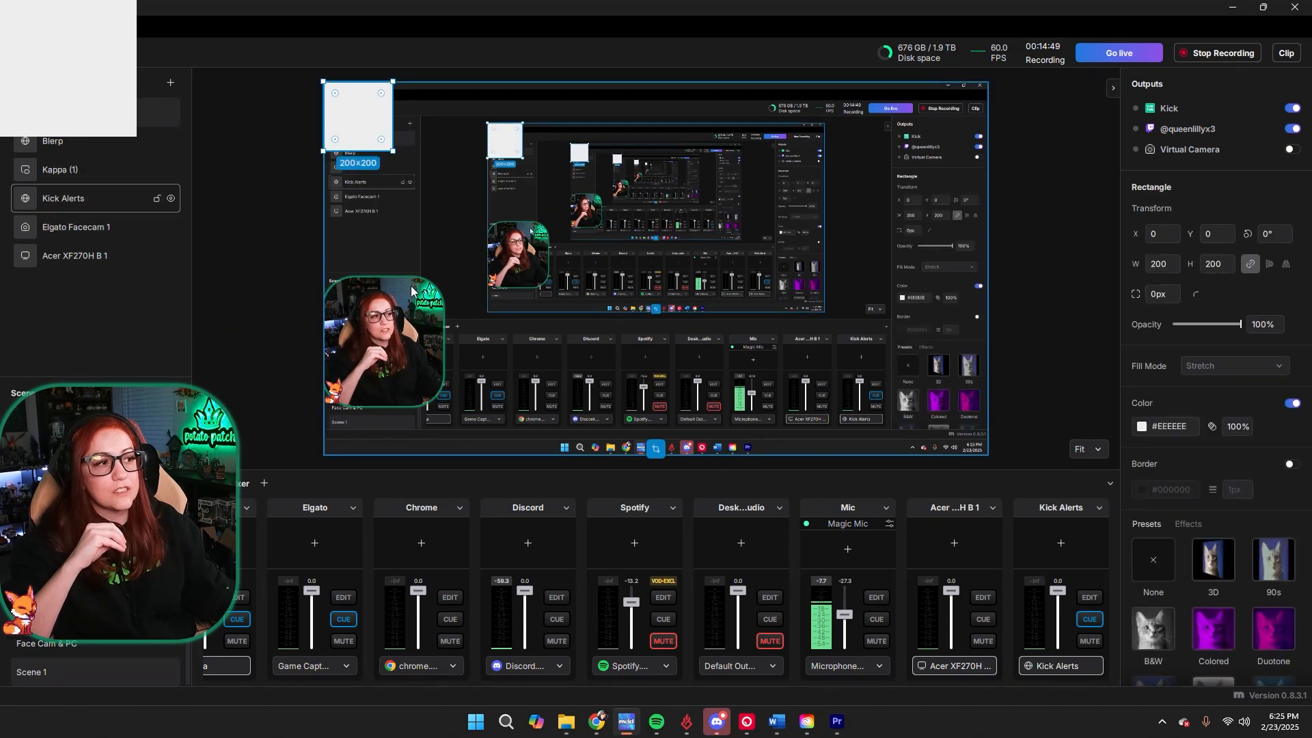
pyautogui.click(1141, 426)
pyautogui.click(994, 446)
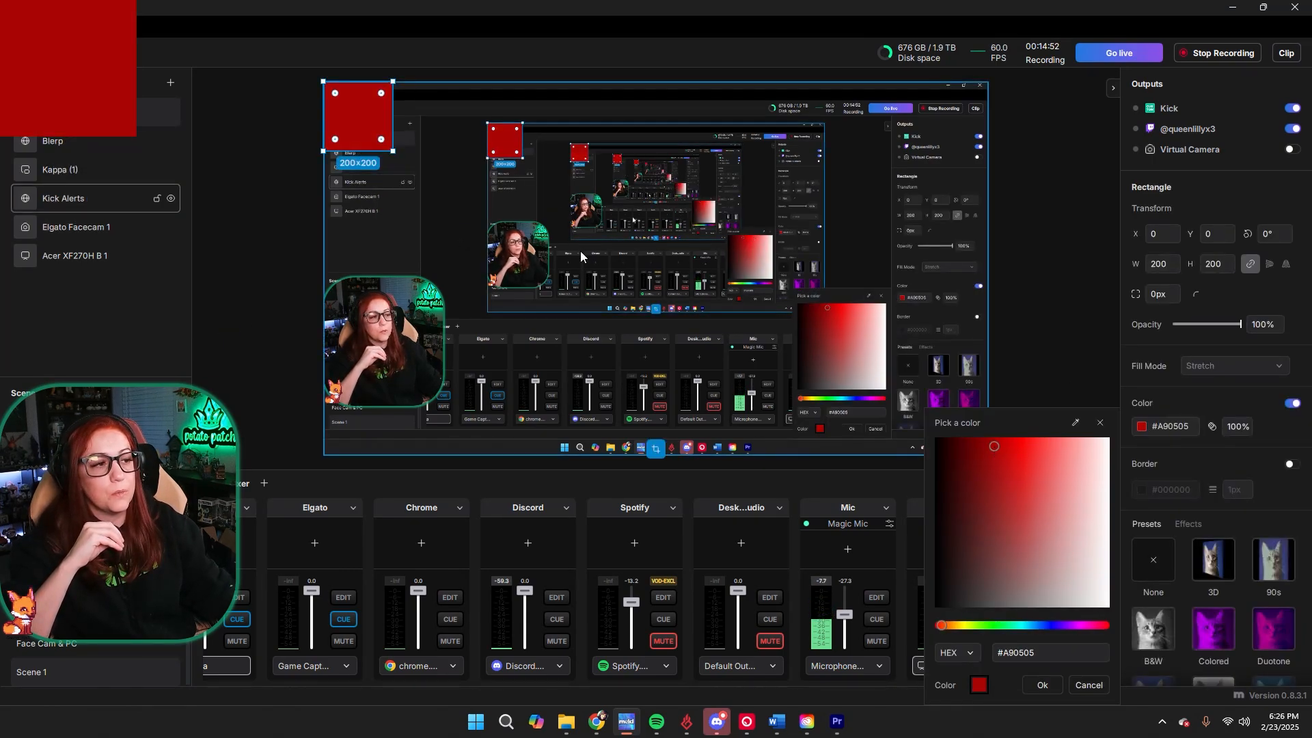
# Delete the red rectangle layer from the scene
pyautogui.rightClick(130, 106)
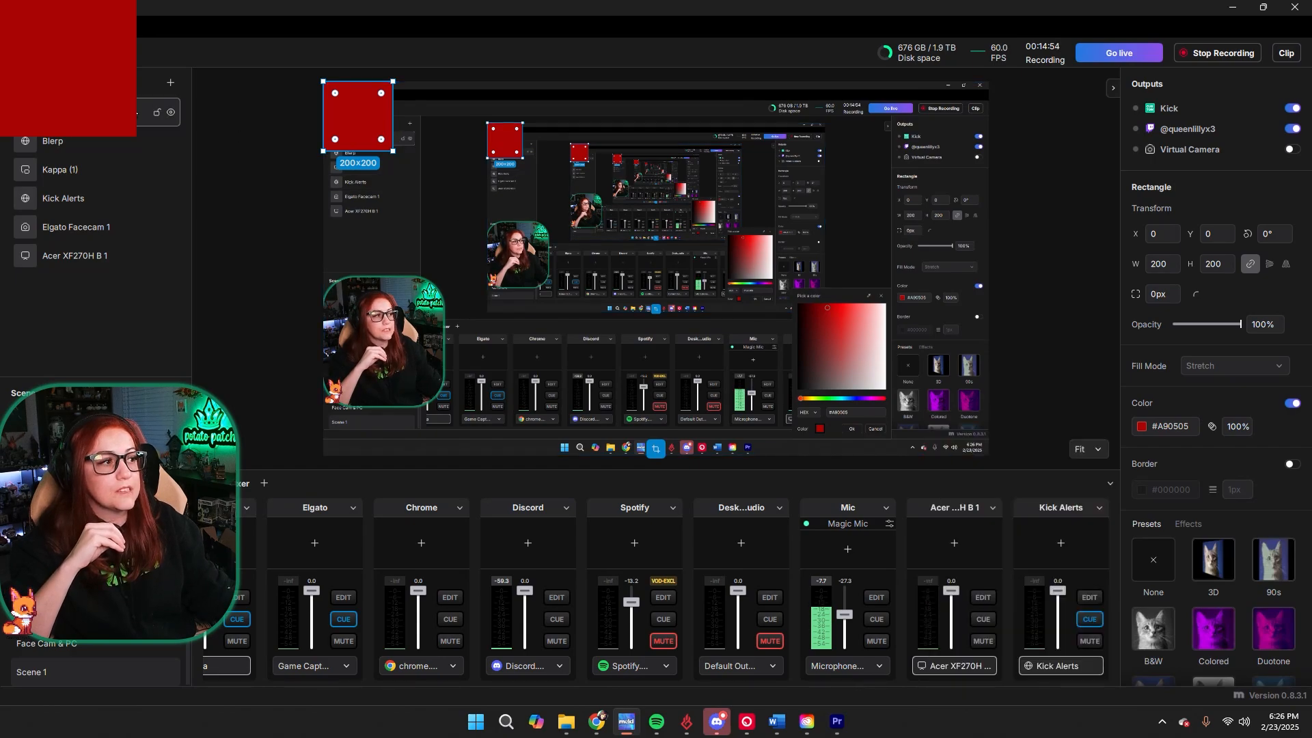
pyautogui.click(177, 383)
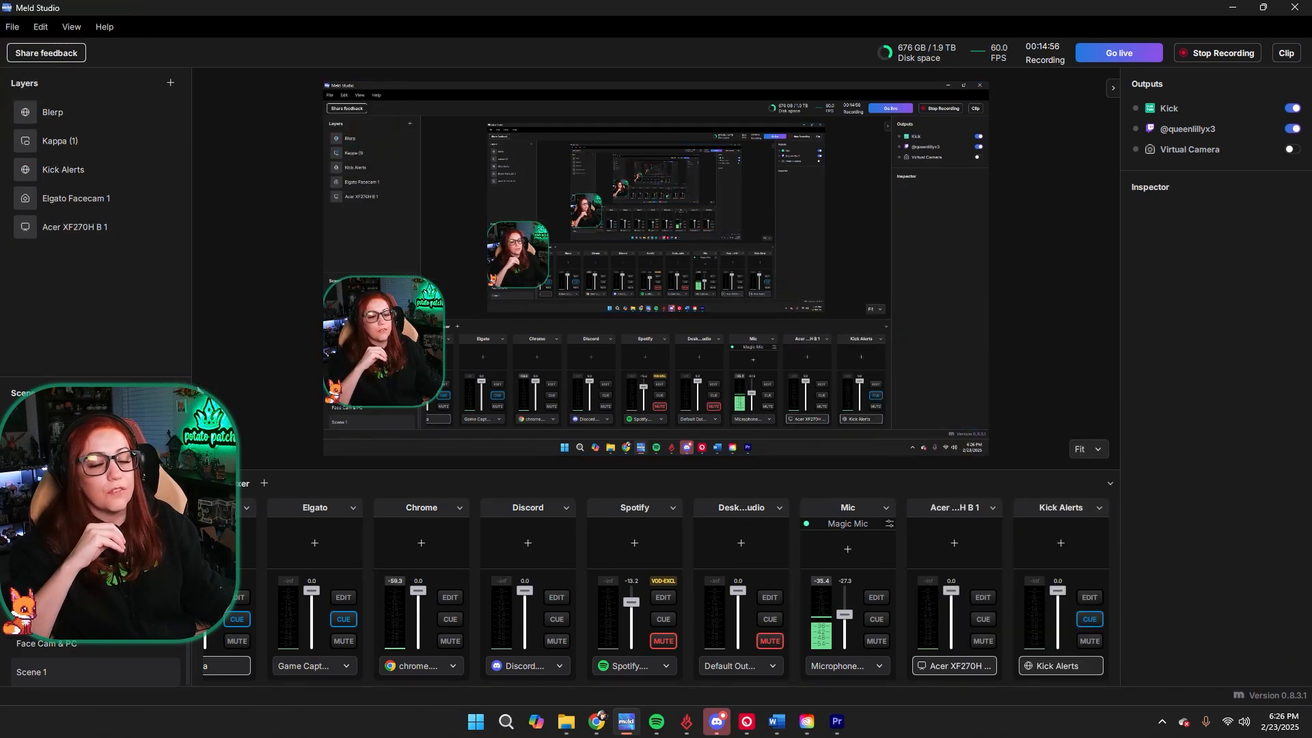